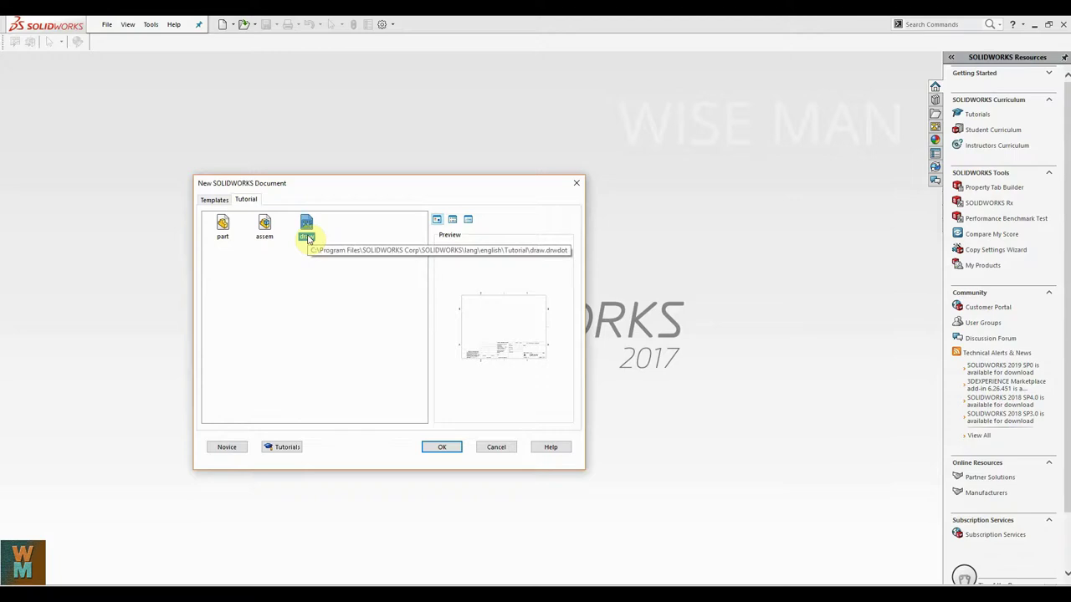
Create a drawing from the tutorial draw template and insert the standard three views of Part drawing 1.SLDPRT.
left_click(436, 447)
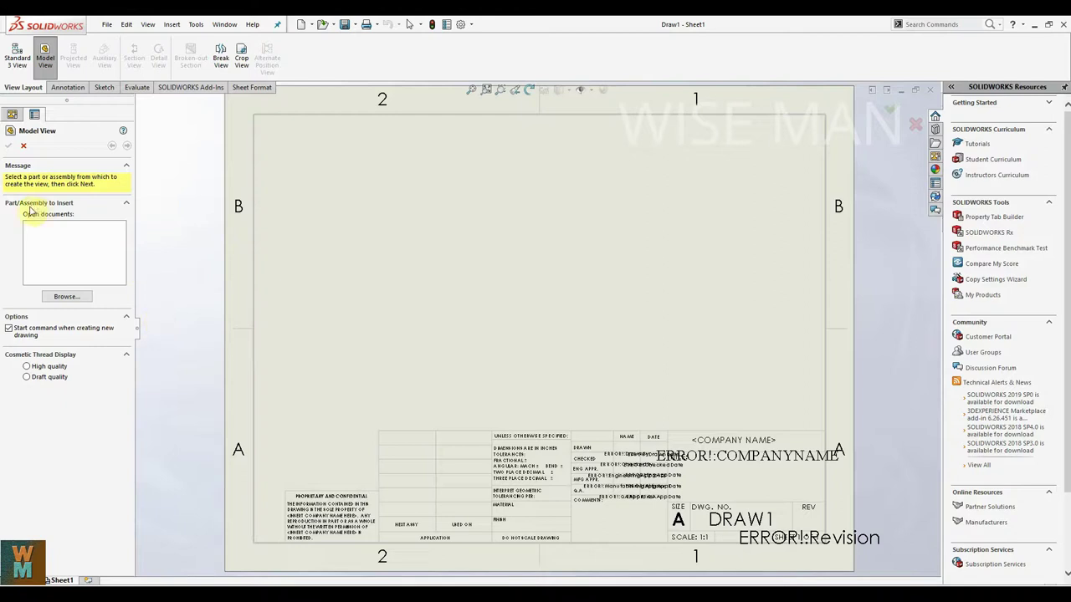
left_click(20, 65)
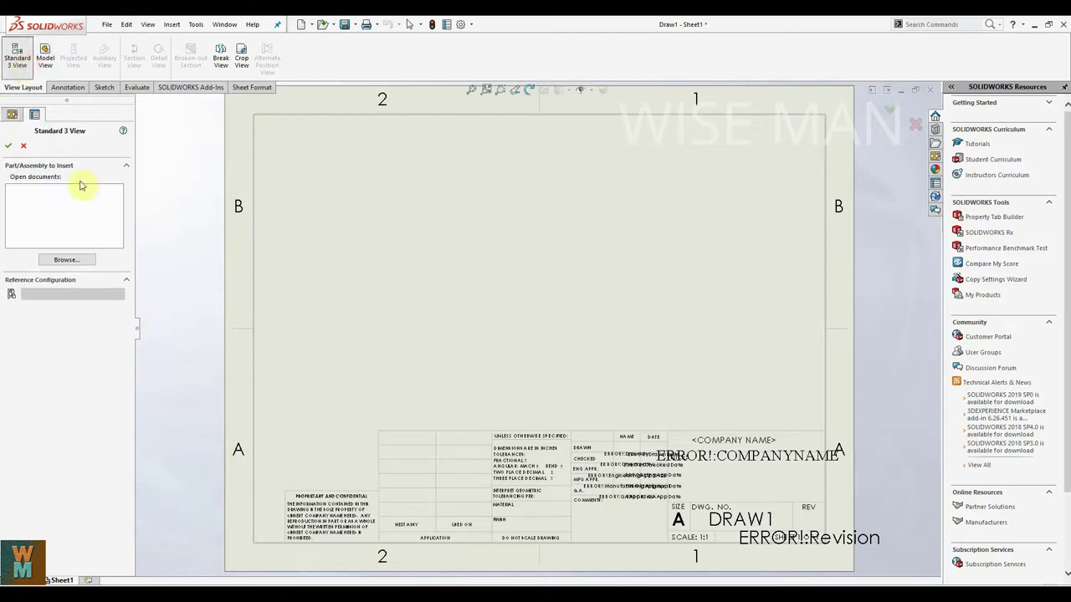
left_click(65, 261)
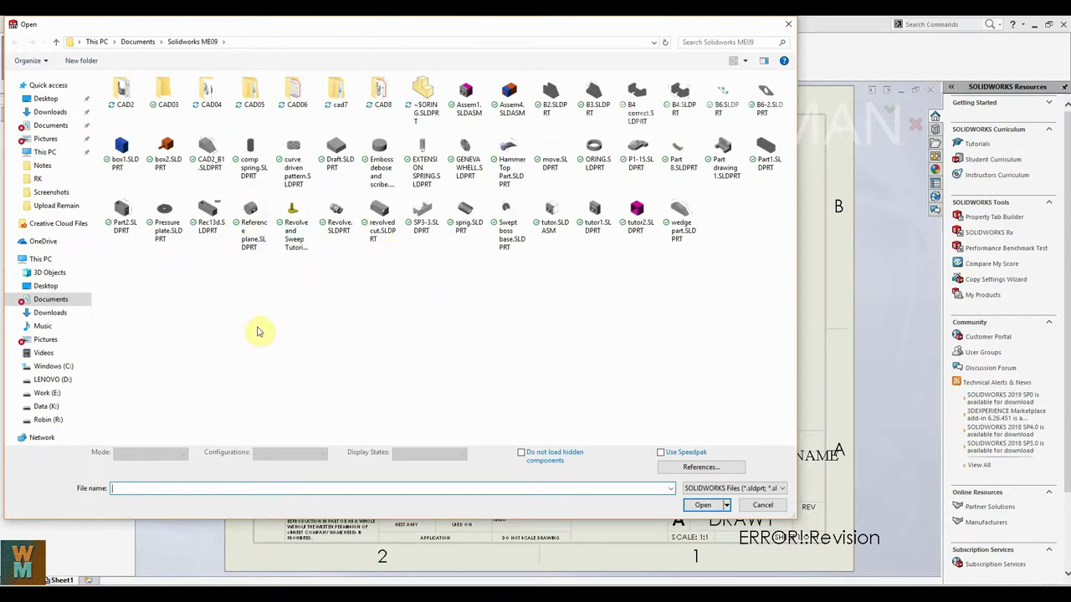
type("p")
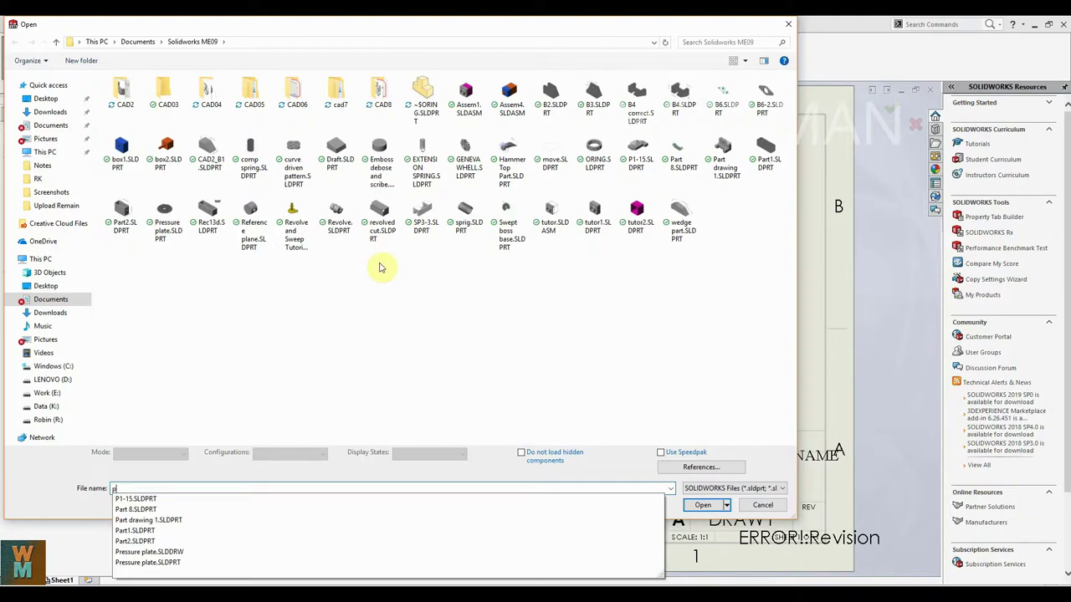
key("BackSpace")
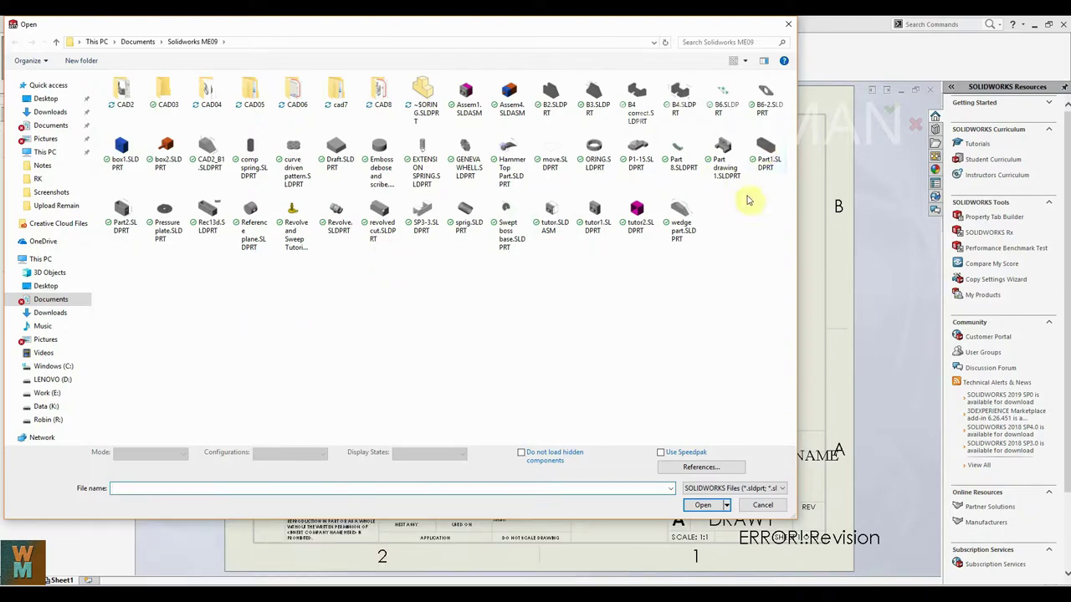
left_click(724, 168)
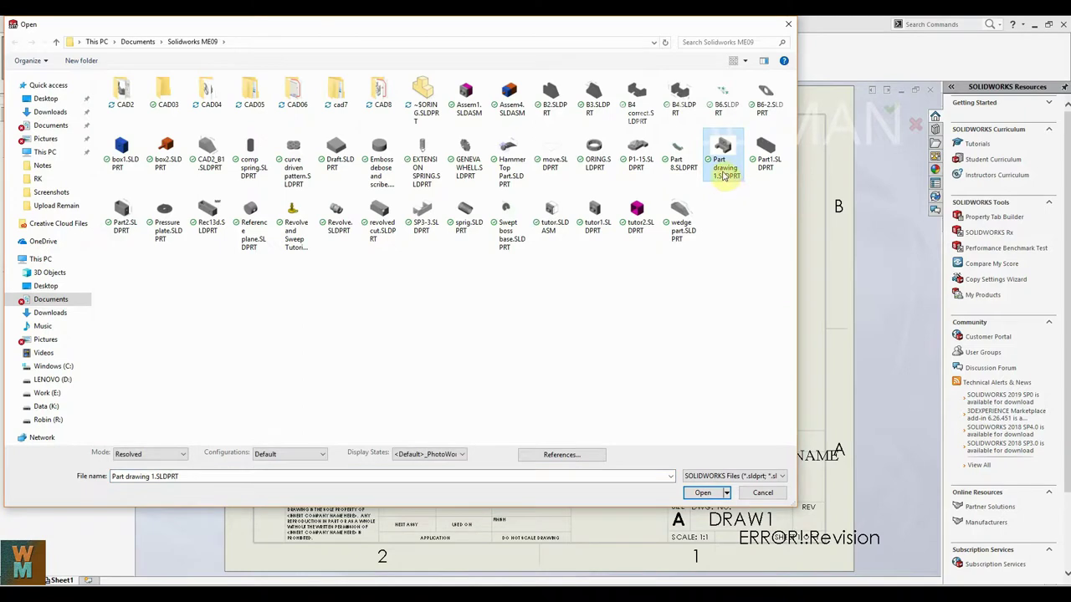
left_click(700, 495)
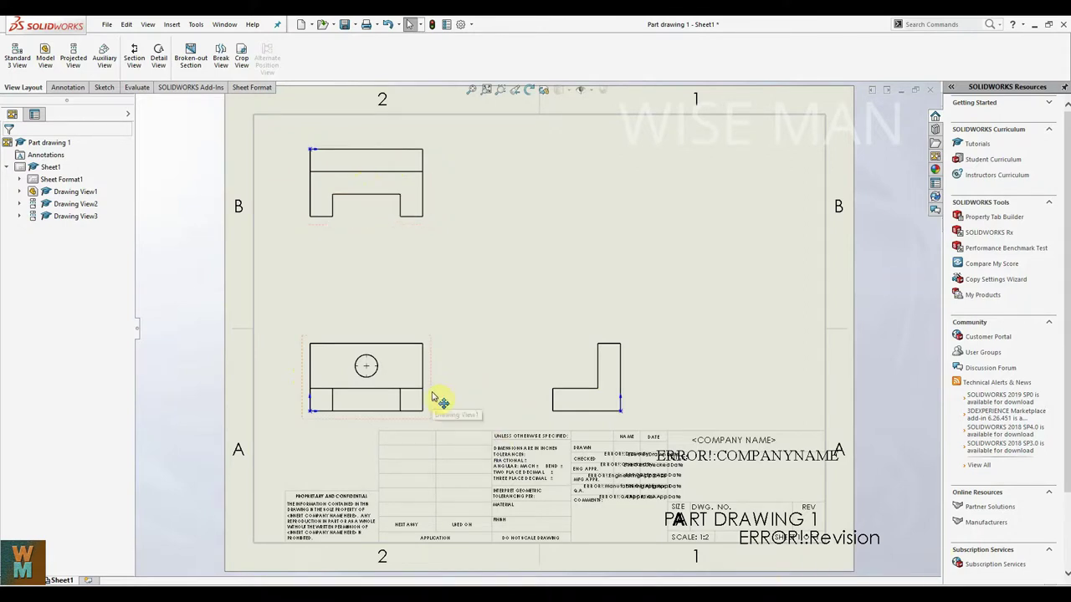
Set Sheet1's format to the standard A (ANSI) Landscape size and apply the change.
left_click(378, 309)
key("Delete")
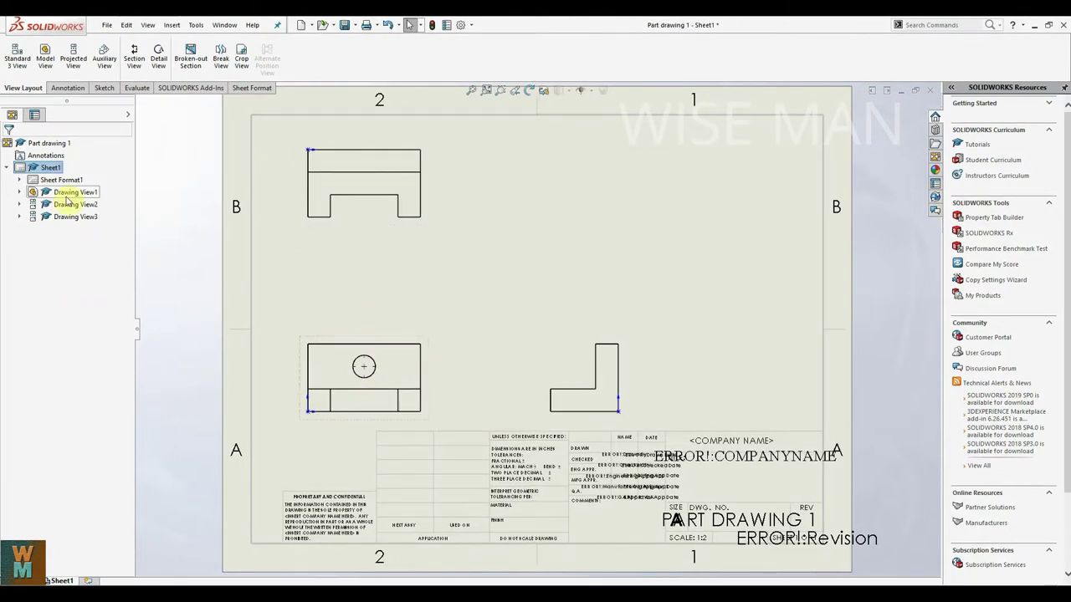
right_click(52, 168)
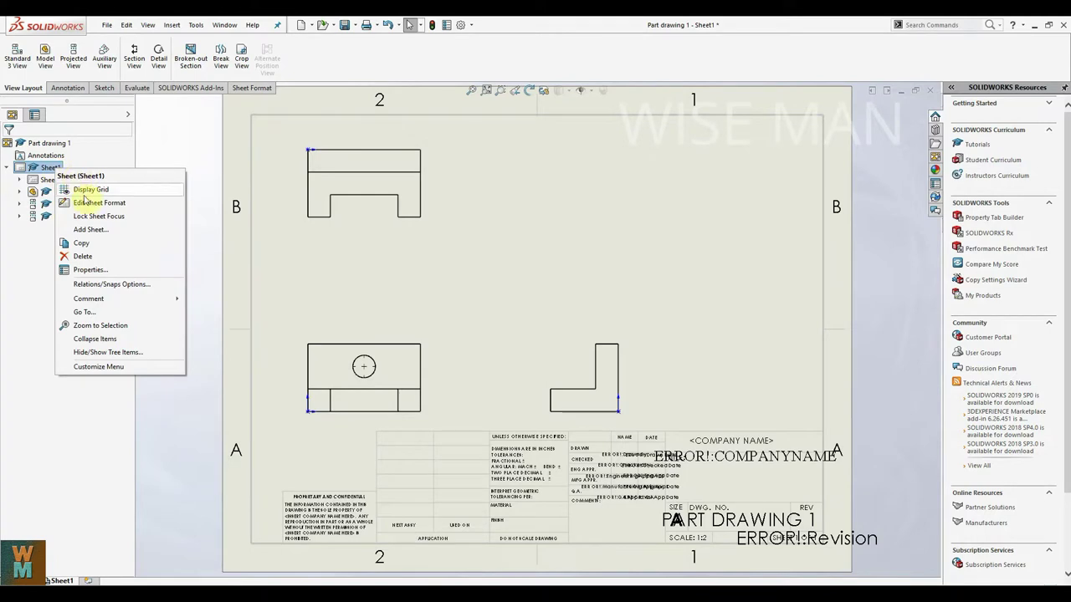
left_click(36, 168)
right_click(36, 170)
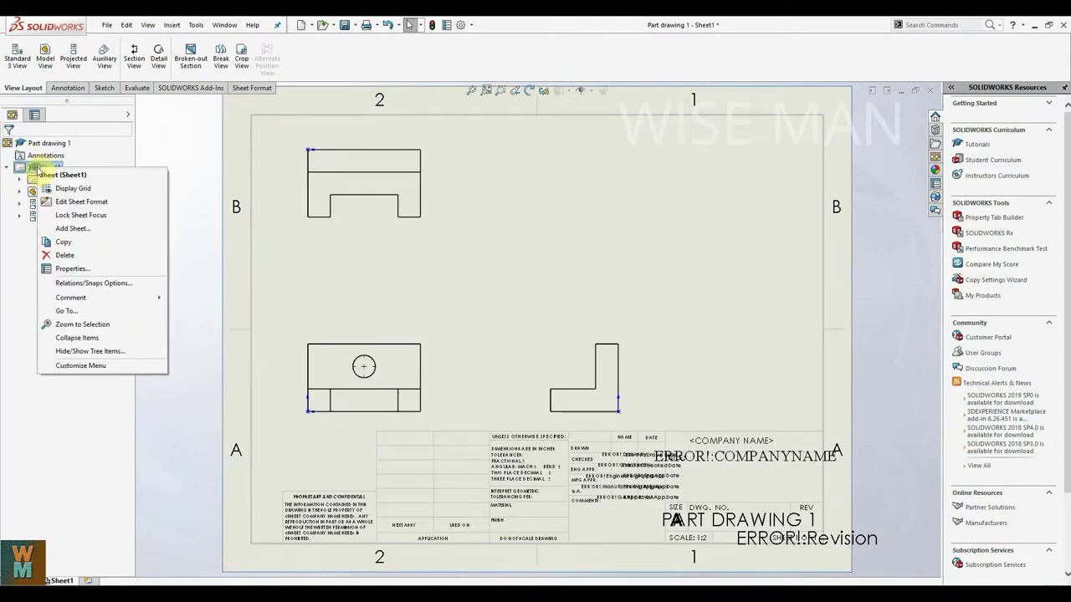
left_click(72, 269)
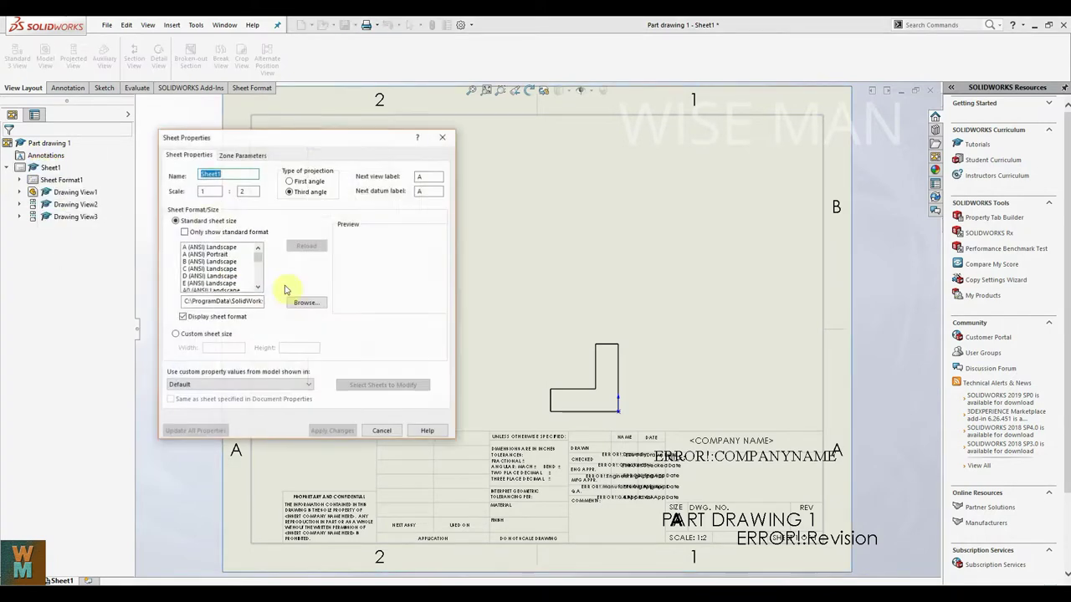
left_click(209, 248)
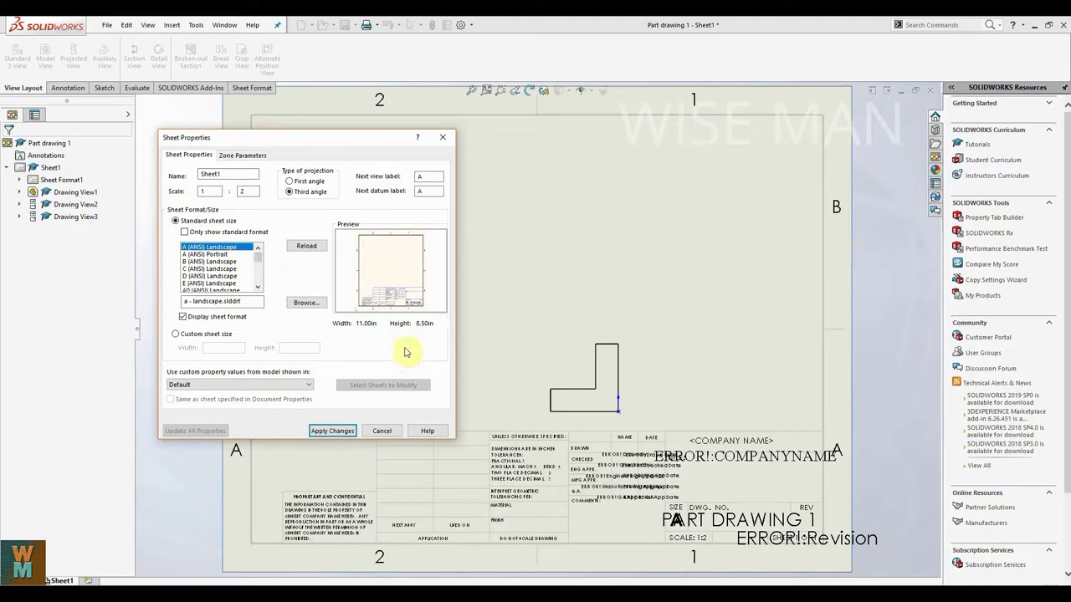
left_click(346, 431)
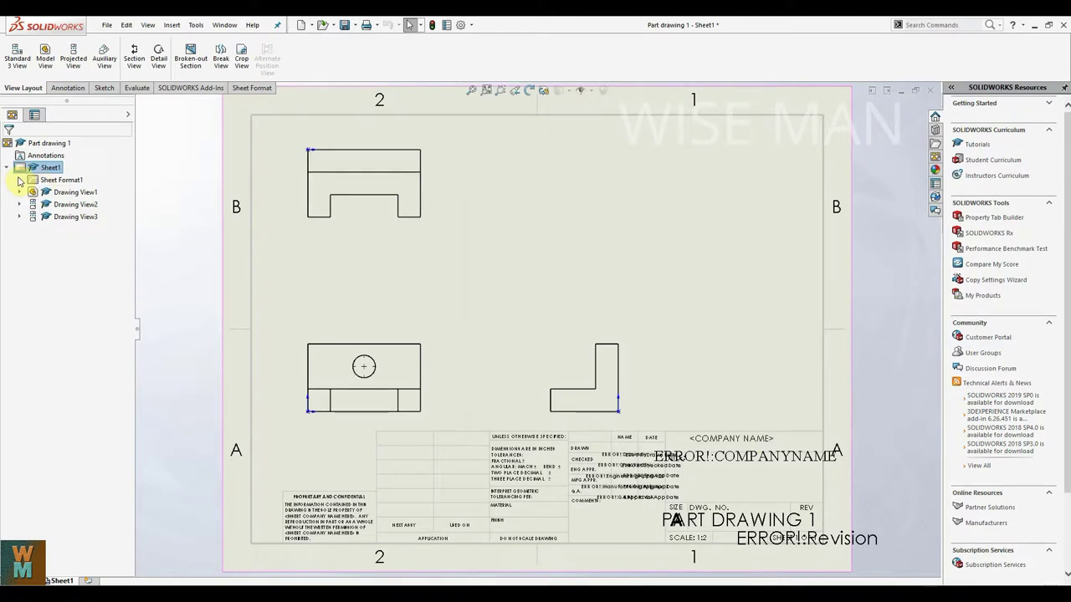
Reapply the A (ANSI) Landscape size to Sheet1 with third angle projection in the sheet properties.
right_click(23, 166)
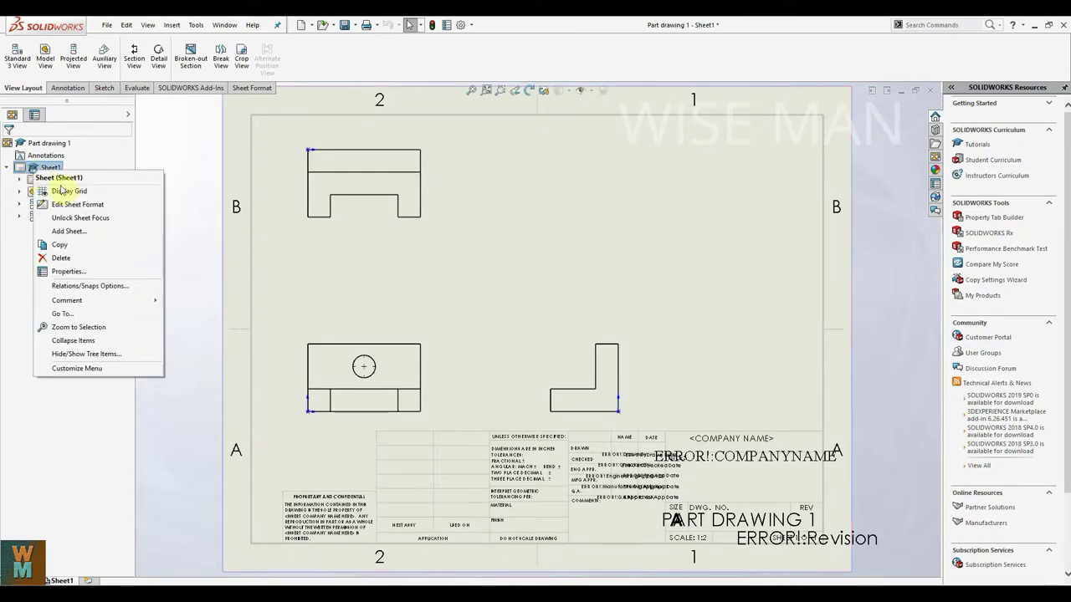
left_click(78, 276)
left_click(219, 254)
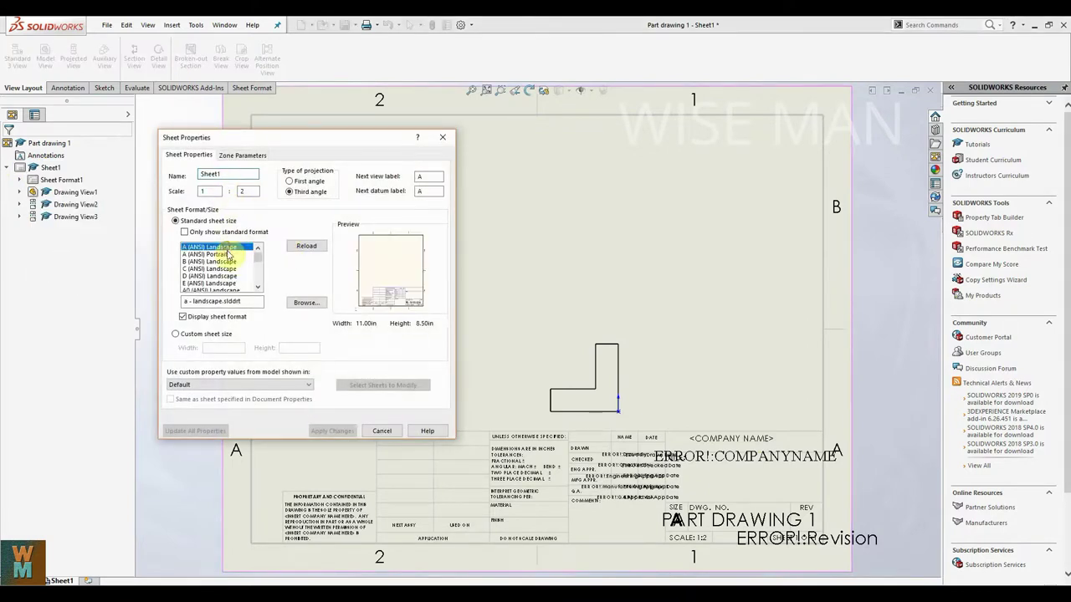
left_click(231, 248)
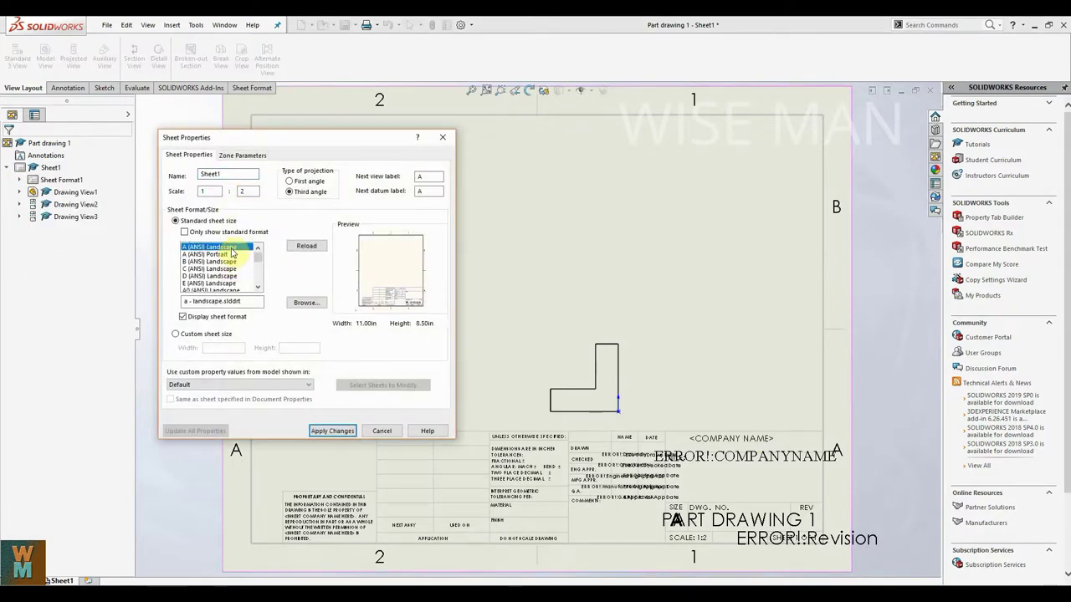
left_click(220, 255)
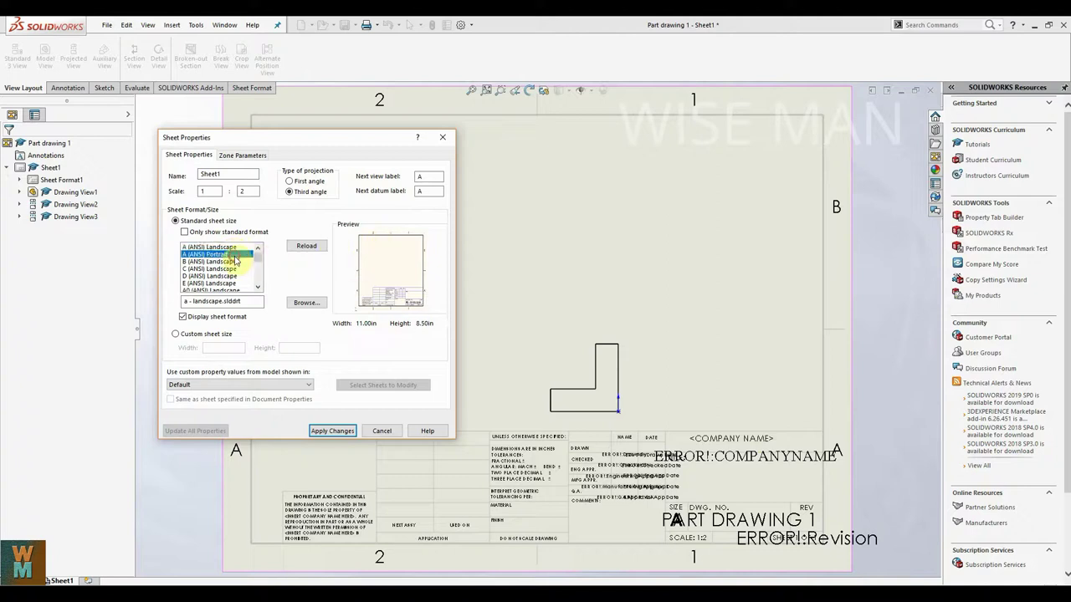
left_click(219, 248)
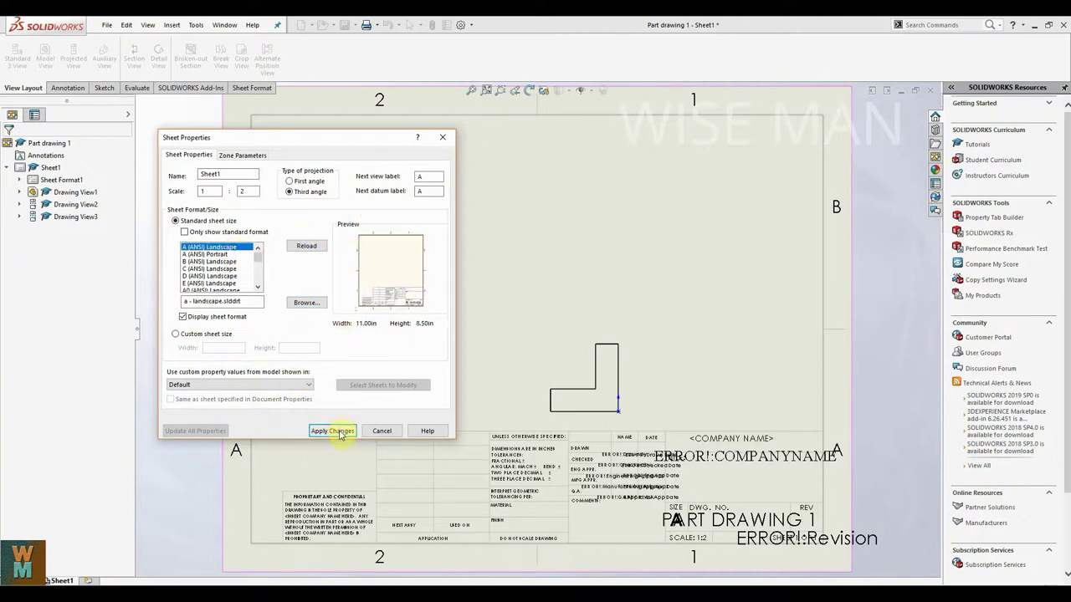
left_click(290, 183)
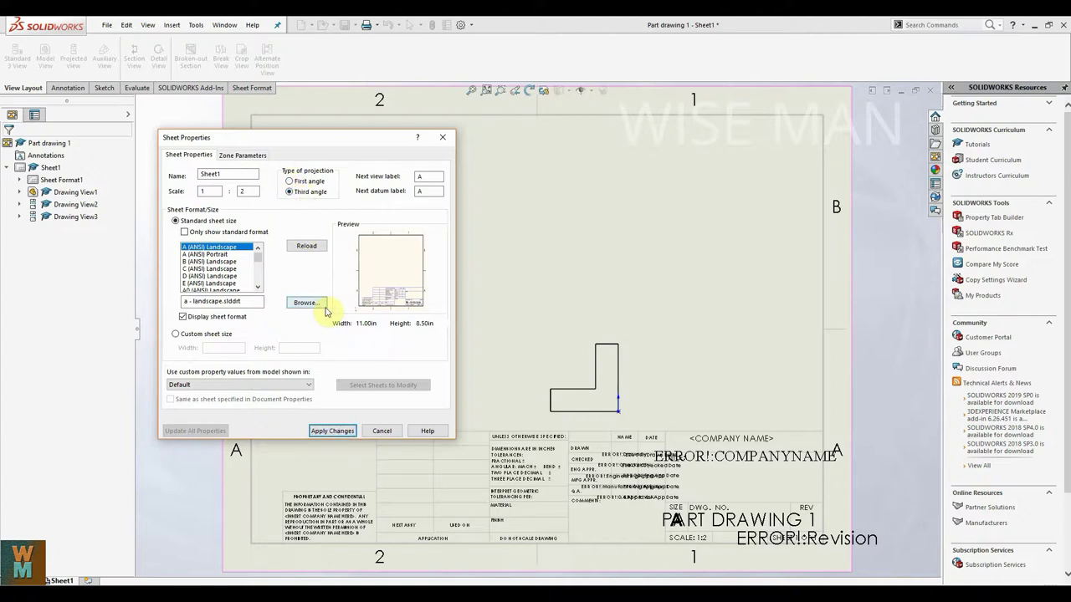
left_click(333, 431)
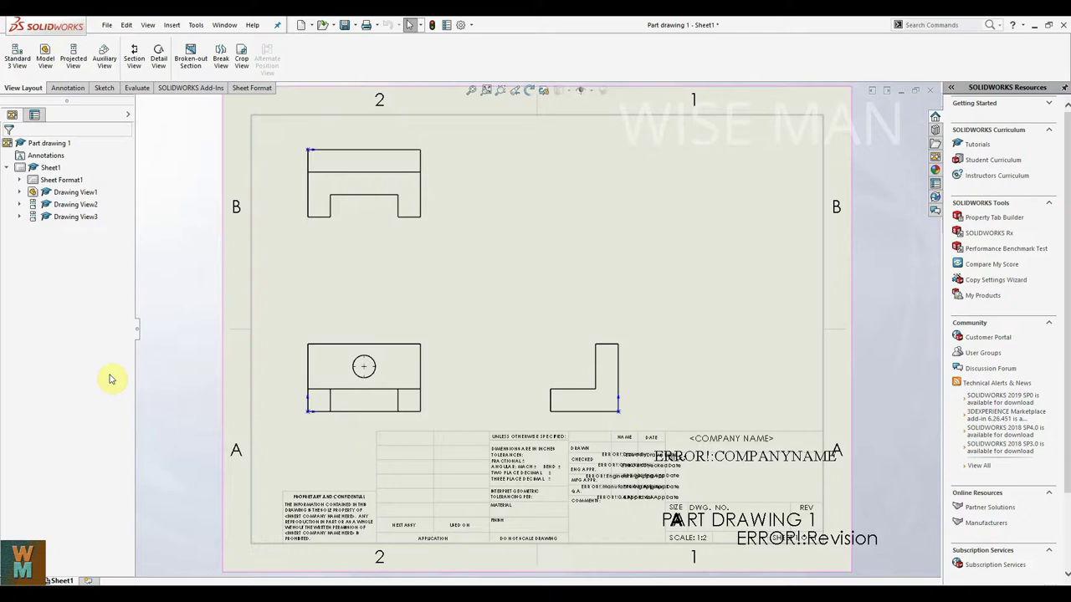
Set the document's overall drafting standard to ANSI.
scroll(686, 536, "down", 5)
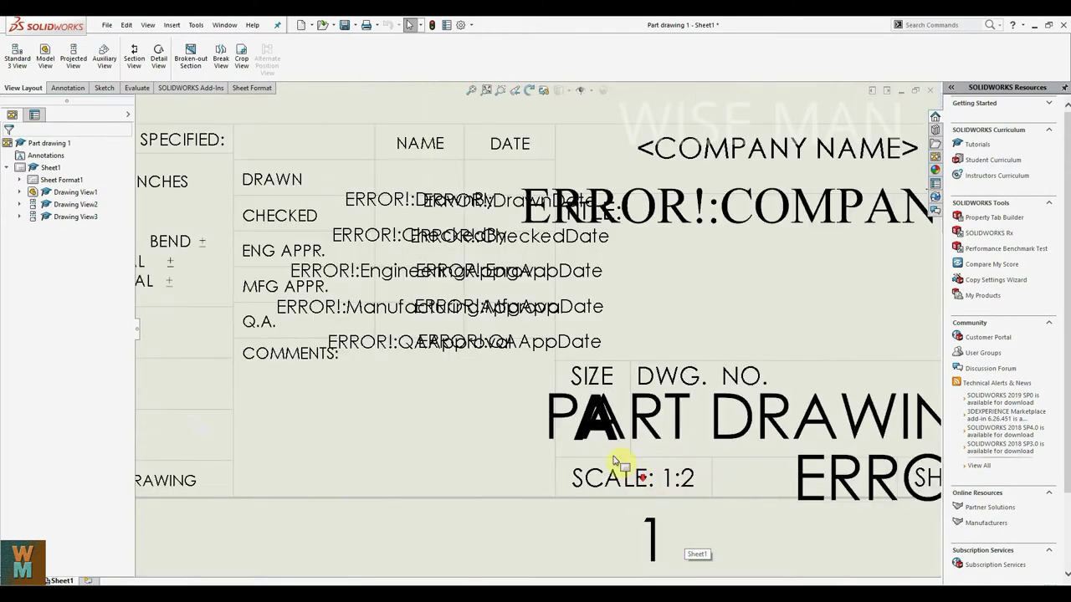
scroll(554, 416, "up", 5)
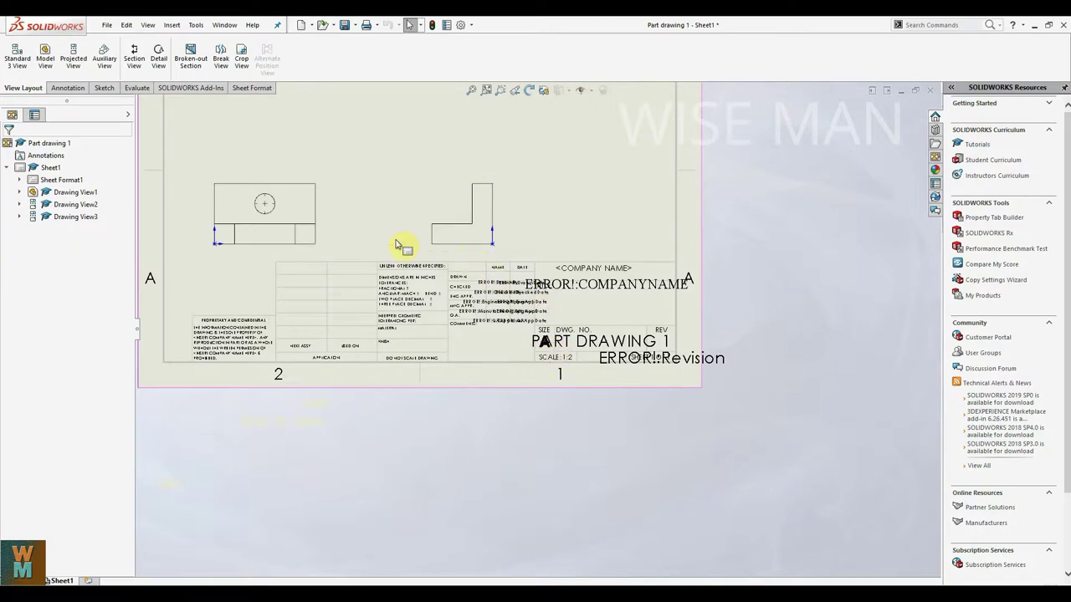
left_click(471, 91)
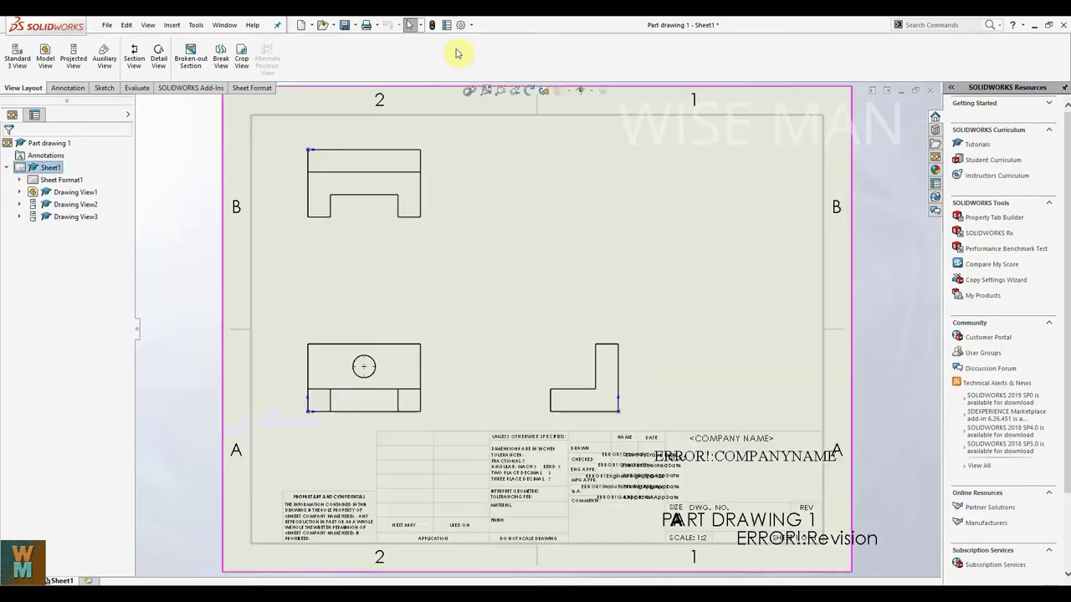
left_click(471, 24)
left_click(478, 39)
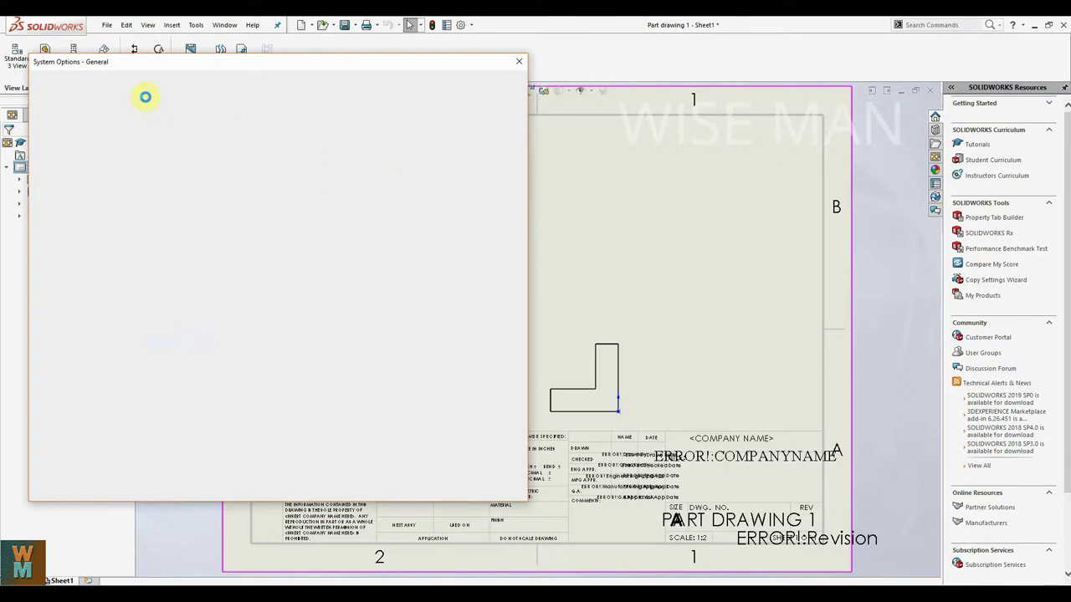
left_click(122, 82)
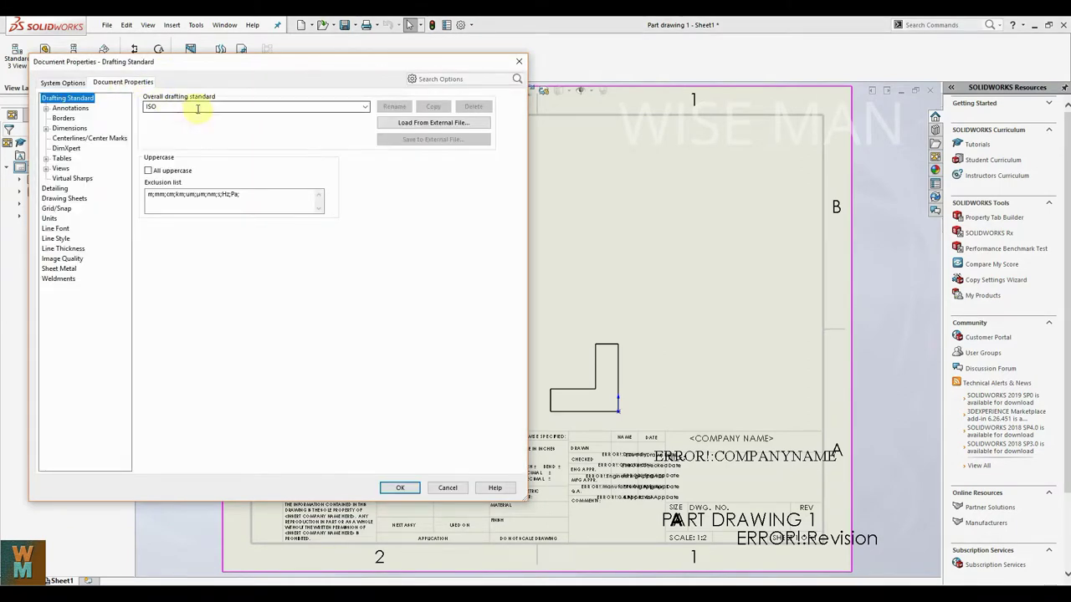
left_click(366, 111)
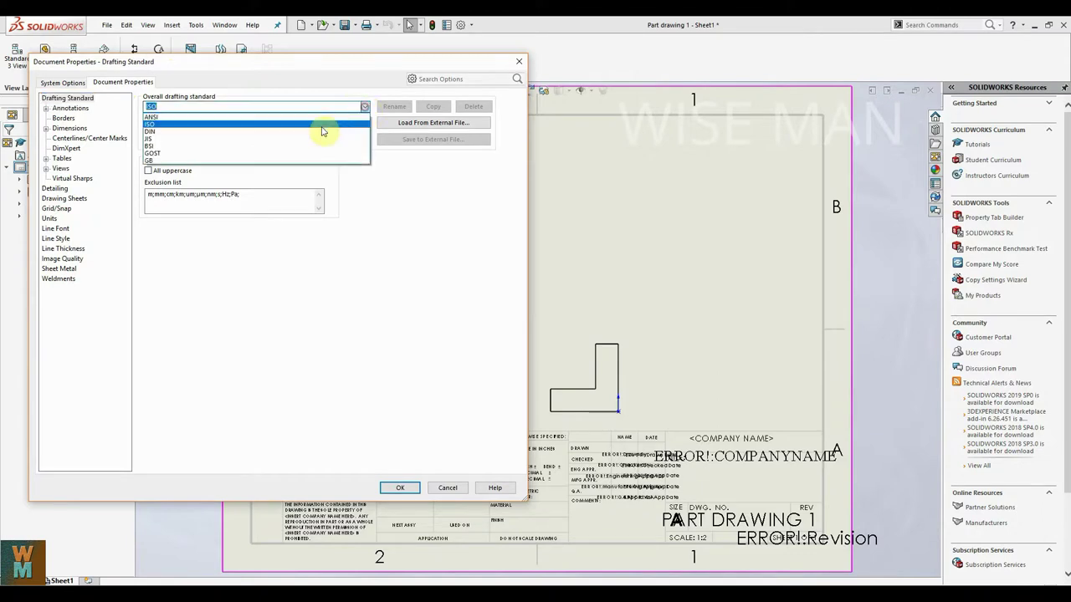
left_click(318, 116)
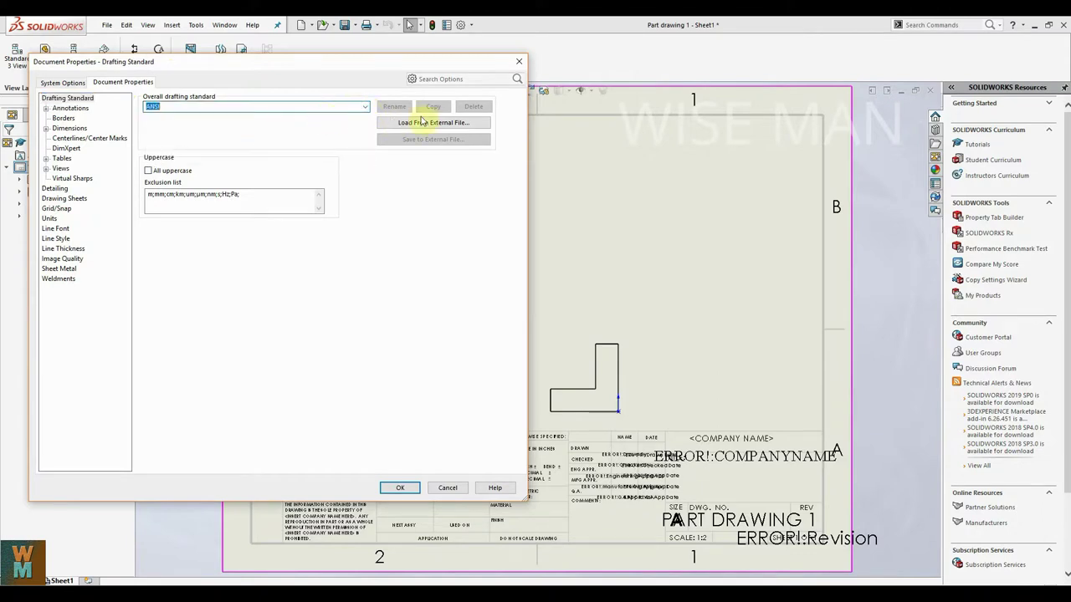
left_click(403, 488)
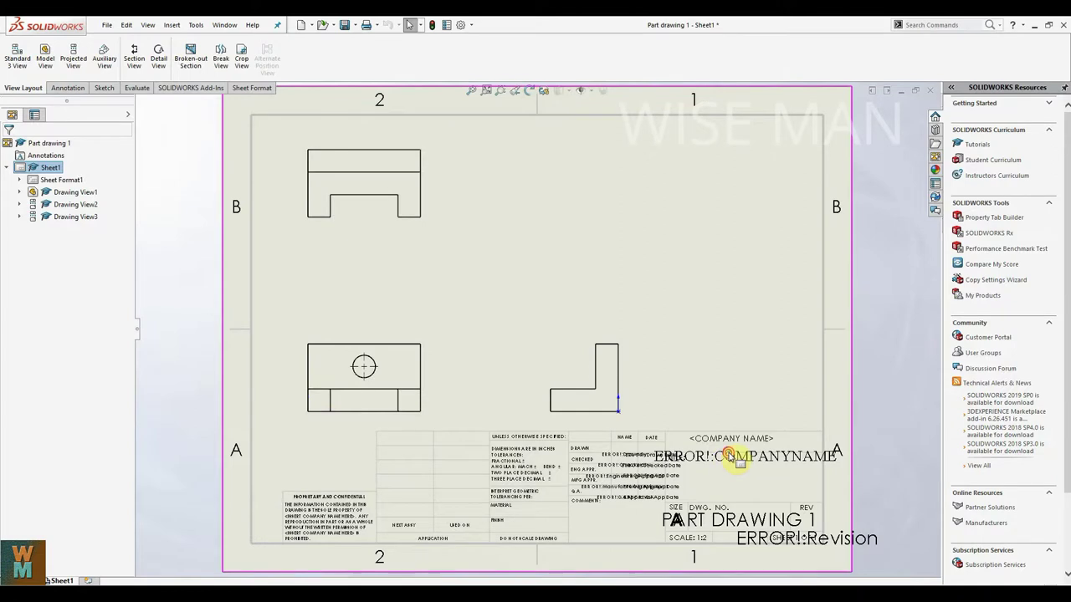
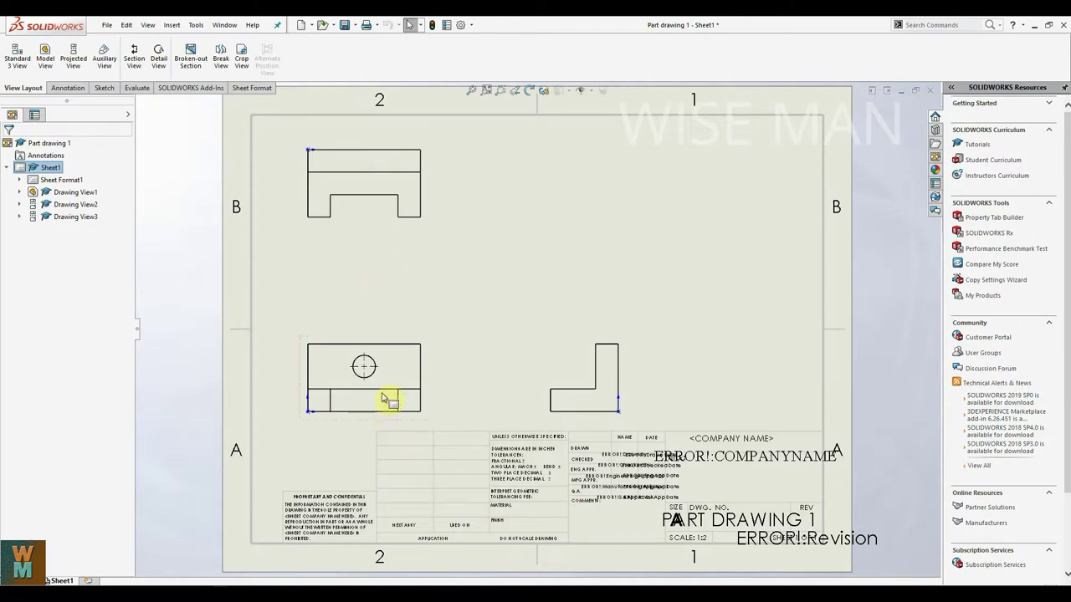
Examine the 3D model of Part drawing 1 in its own window against the front view and return to the drawing.
left_click(425, 359)
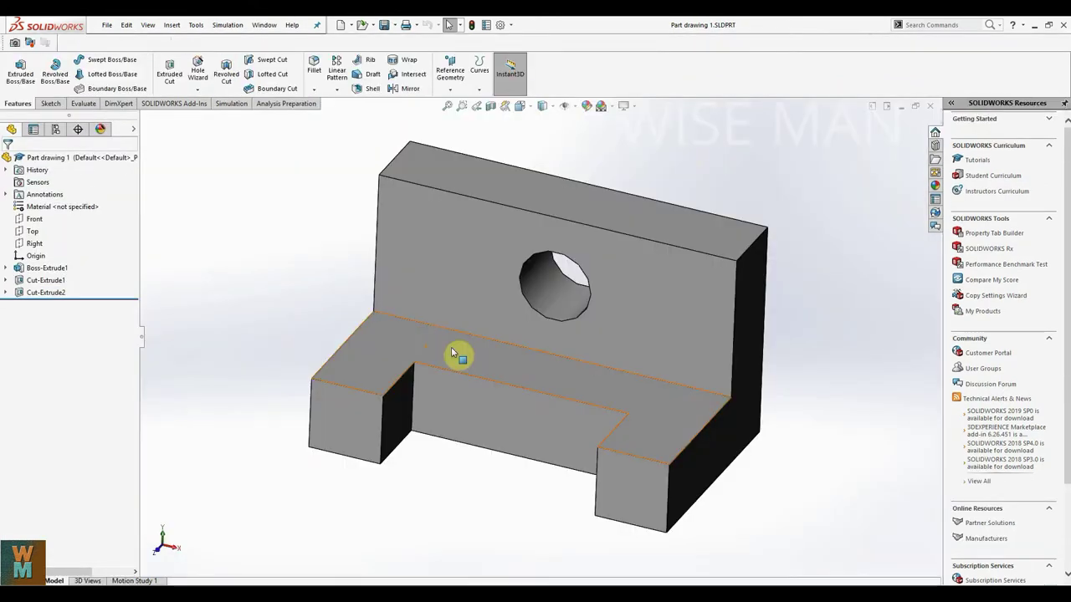
left_click(420, 562)
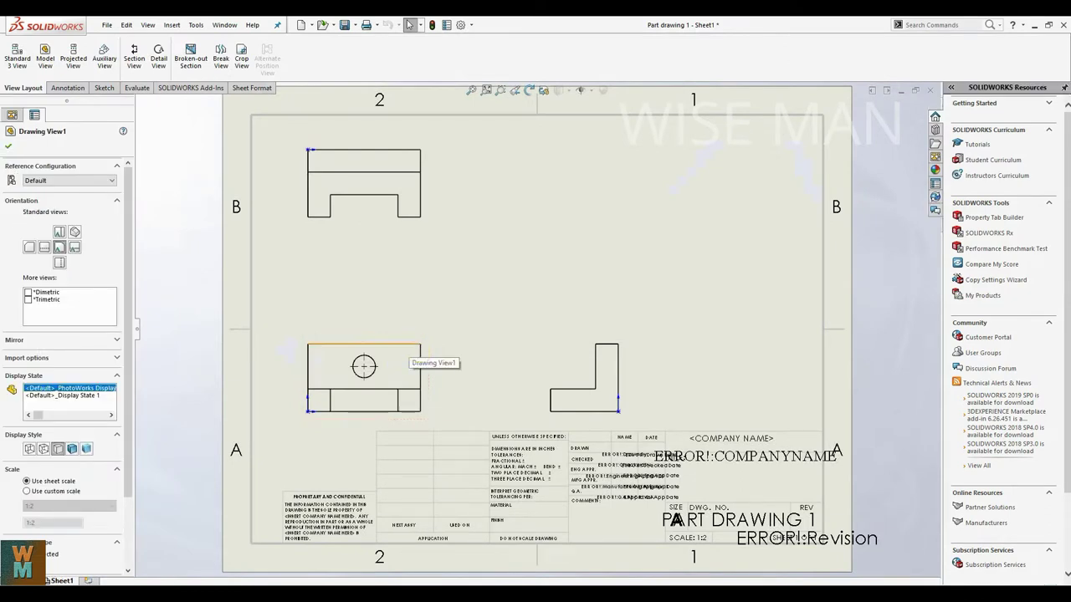
left_click(475, 547)
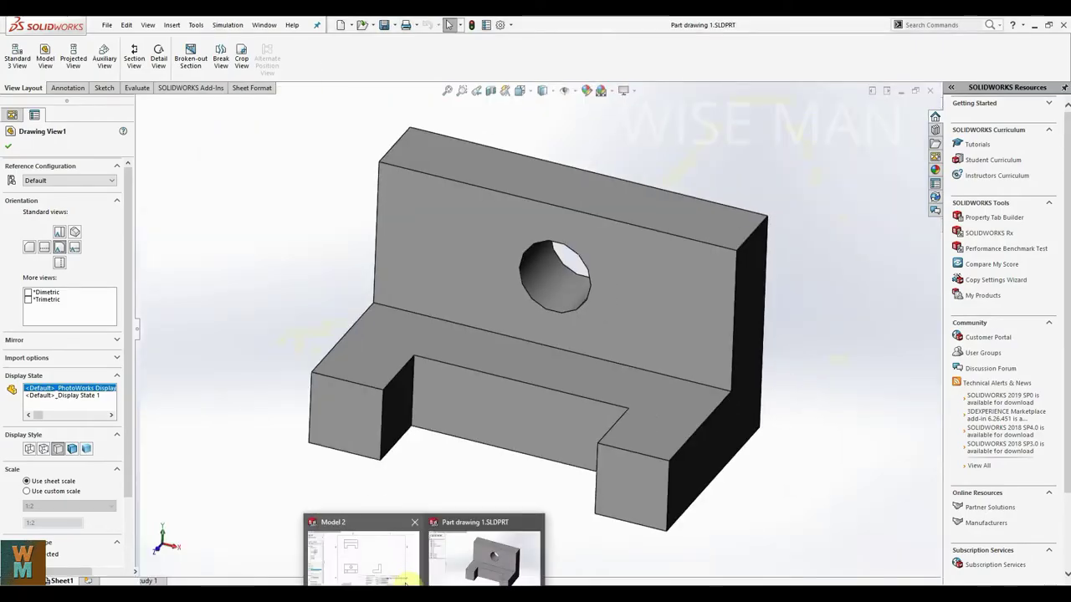
left_click(475, 547)
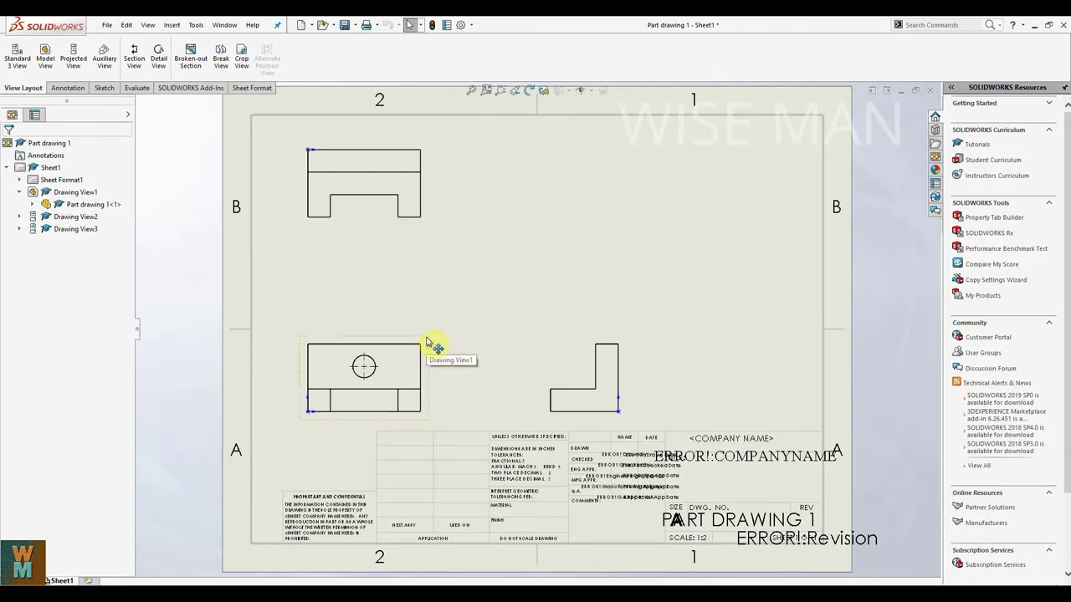
Move the front view slightly upward on the sheet, away from the title block, and select it.
mouse_move(426, 338)
left_mouse_down()
mouse_move(535, 279)
mouse_move(427, 335)
mouse_move(526, 247)
mouse_move(648, 175)
mouse_move(789, 132)
mouse_move(476, 284)
mouse_move(478, 270)
mouse_move(461, 291)
mouse_move(494, 272)
mouse_move(432, 320)
mouse_move(433, 312)
left_mouse_up()
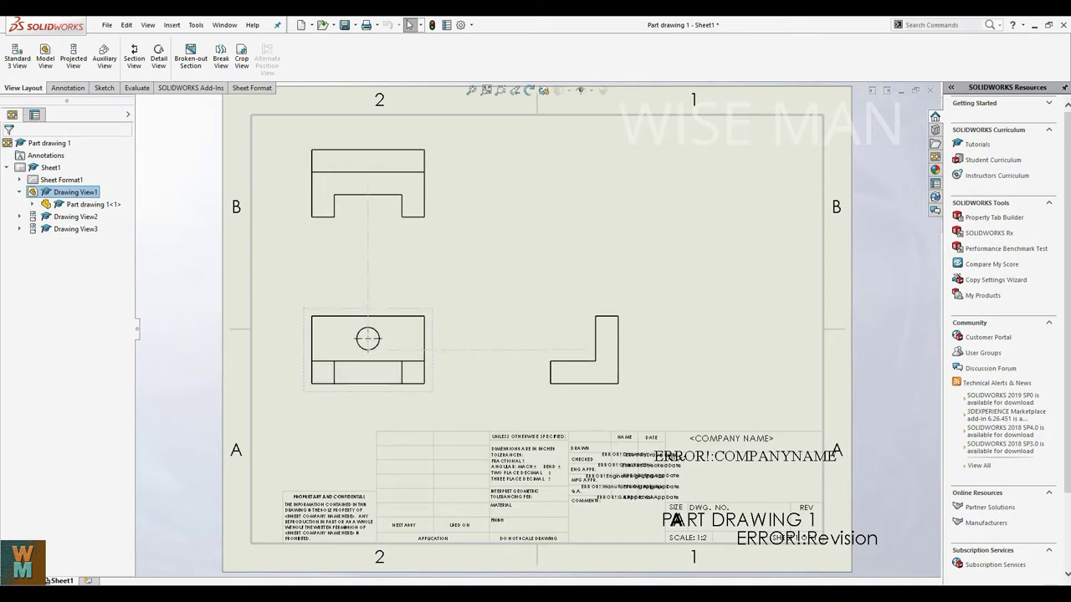
left_click(436, 387)
left_click(8, 146)
left_click(433, 397)
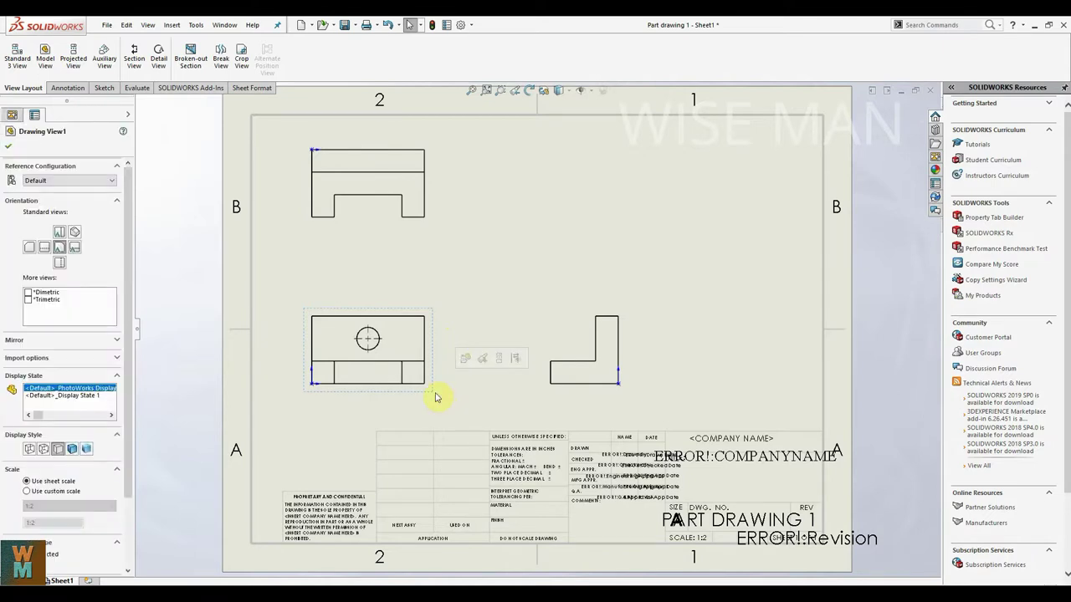
Move the front view, along with its aligned top view, slightly right and up on the sheet.
mouse_move(304, 392)
left_mouse_down()
mouse_move(287, 418)
mouse_move(339, 389)
left_mouse_up()
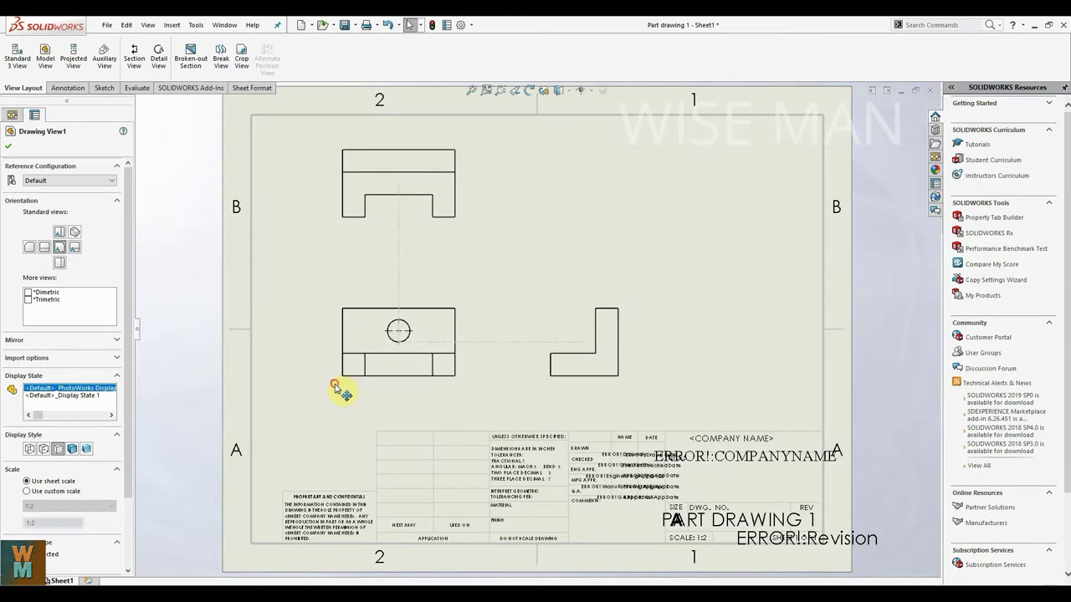
left_click(10, 148)
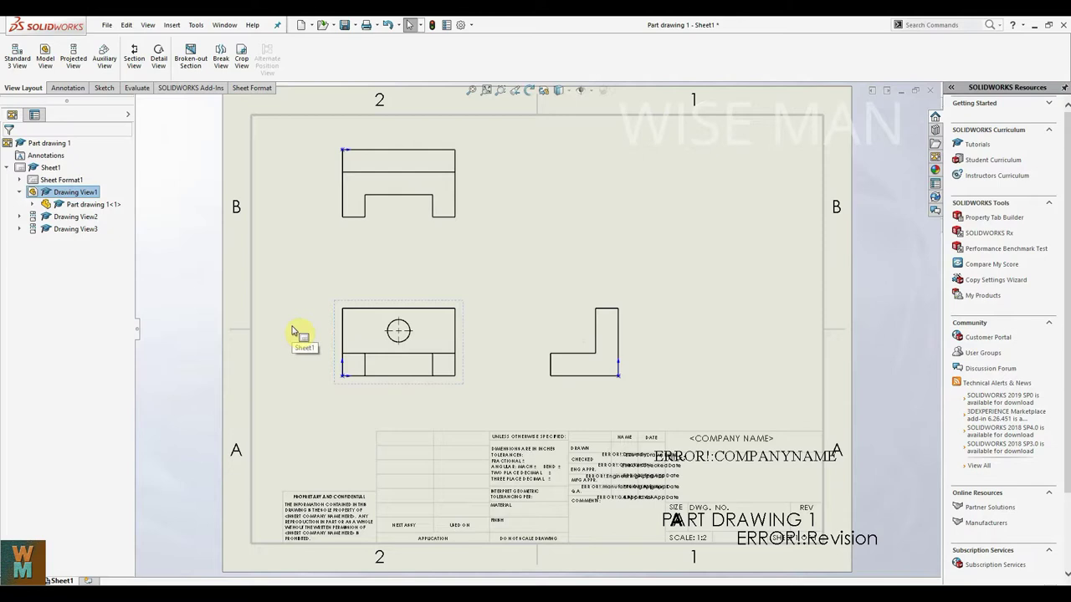
Examine the circular through hole in the part's 3D model window against the front view and return to the drawing.
left_click(404, 338)
mouse_move(424, 593)
left_click(463, 553)
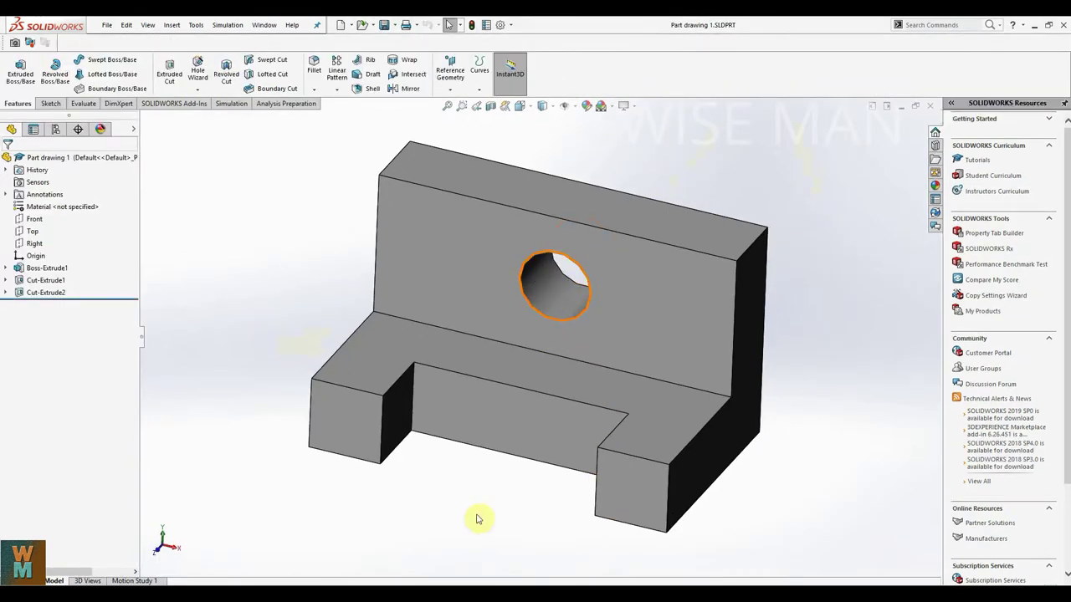
mouse_move(424, 592)
left_click(356, 552)
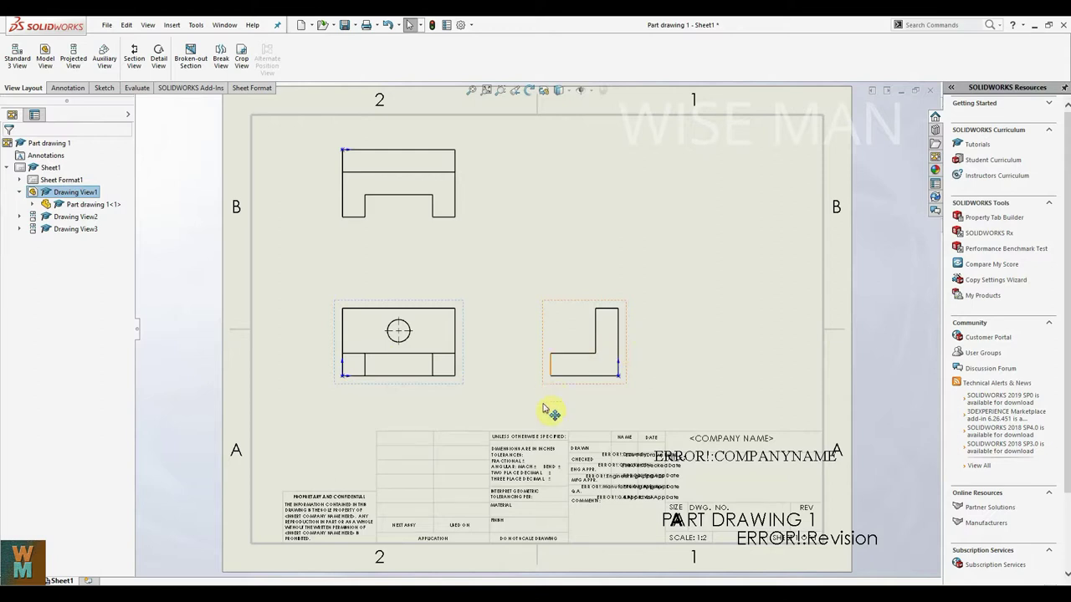
Set the display style of the right-side view and of the front view with its dependent top view to Hidden Lines Visible.
left_click(585, 376)
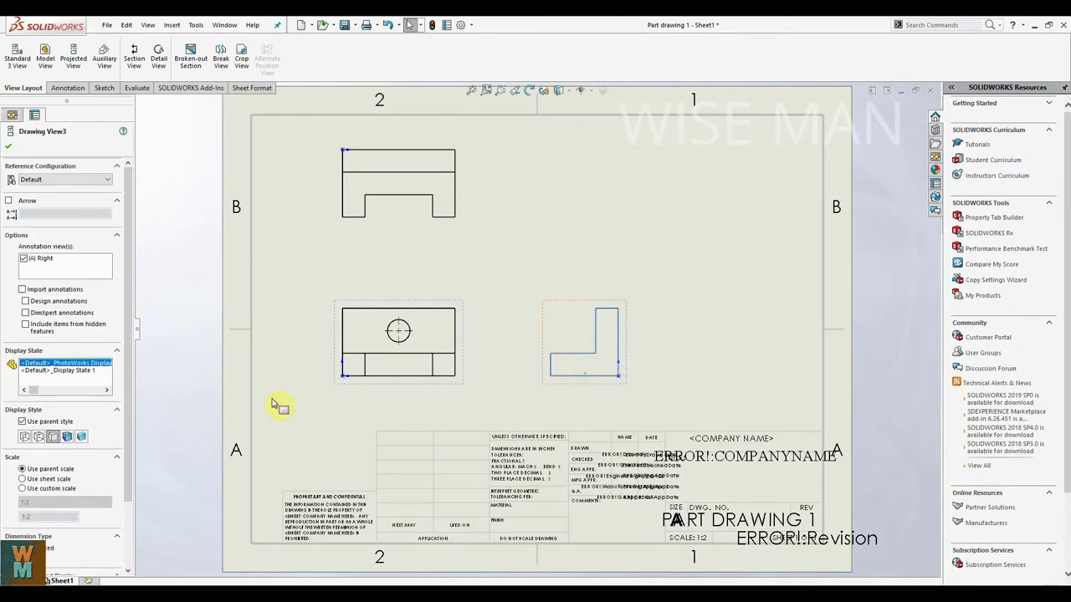
left_click(39, 437)
mouse_move(597, 366)
left_mouse_down()
mouse_move(424, 371)
mouse_move(421, 384)
left_mouse_up()
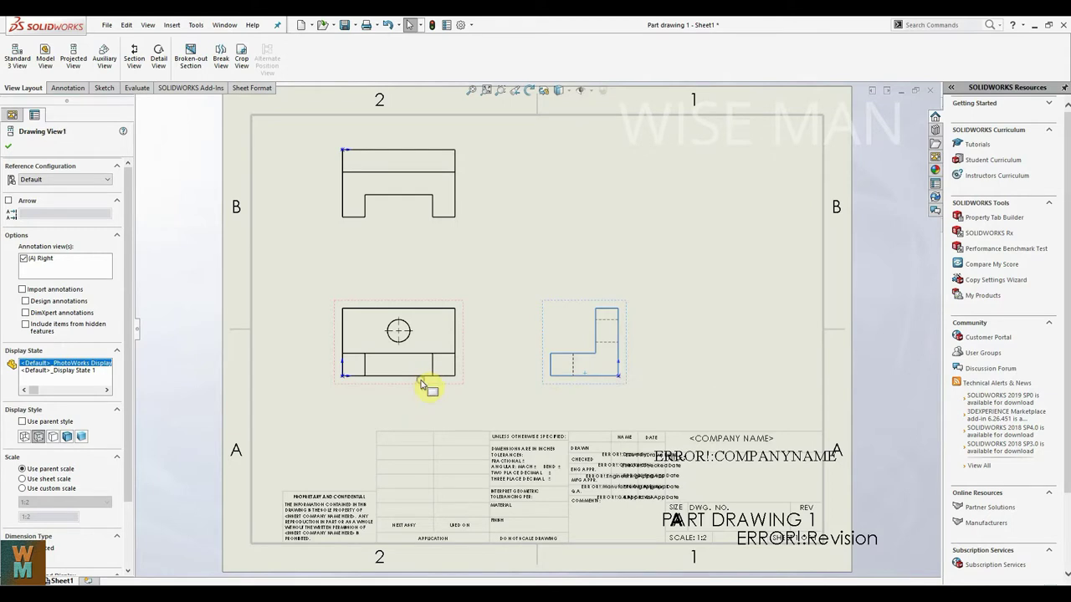
left_click(423, 385)
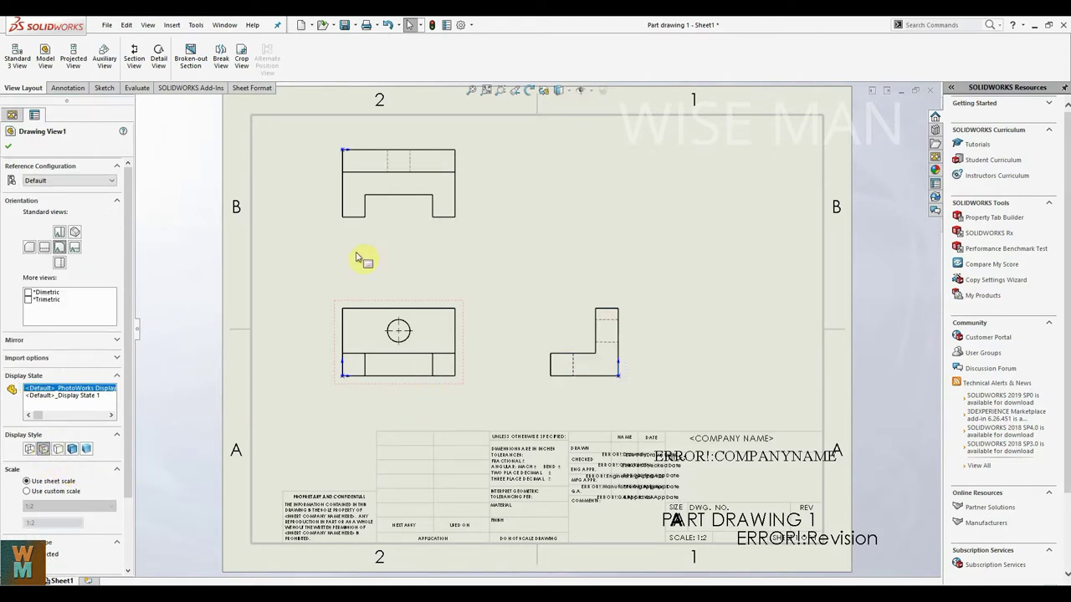
left_click(422, 220)
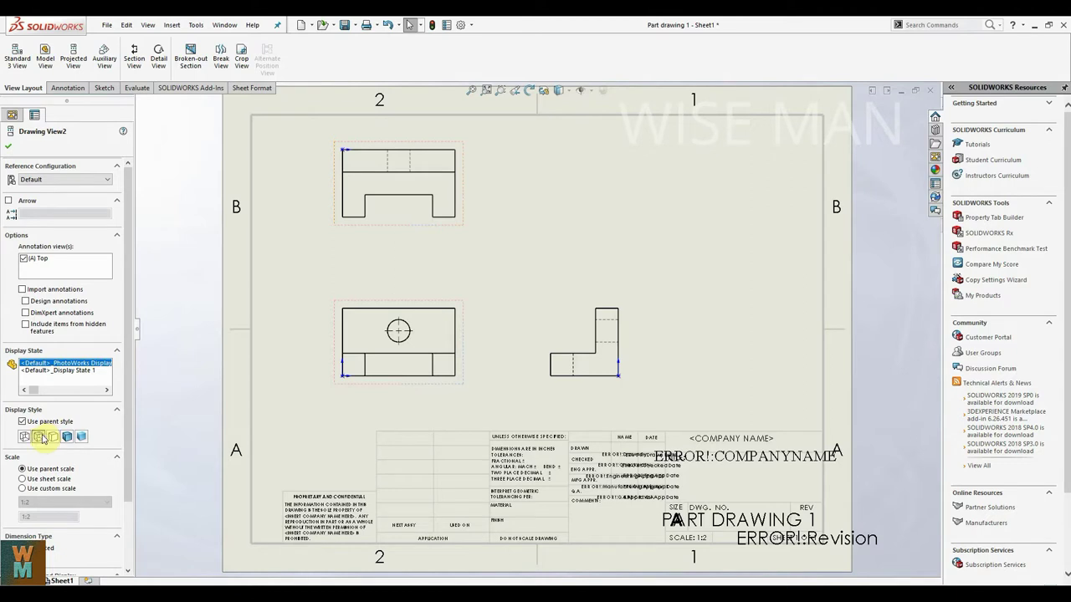
left_click(10, 146)
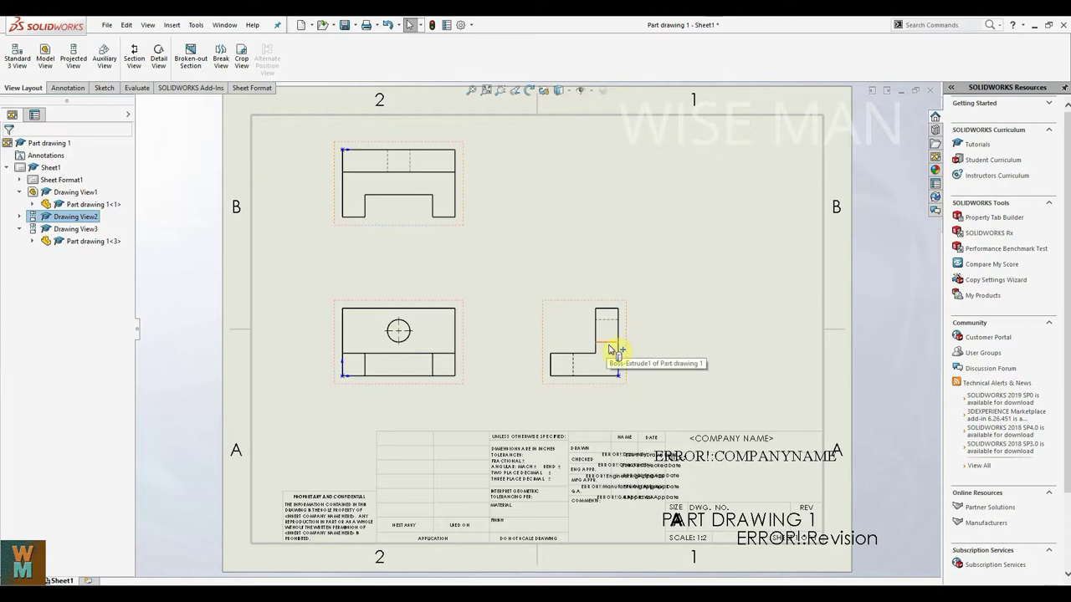
Add a centerline through the hidden hole edges in the top view.
left_click(66, 88)
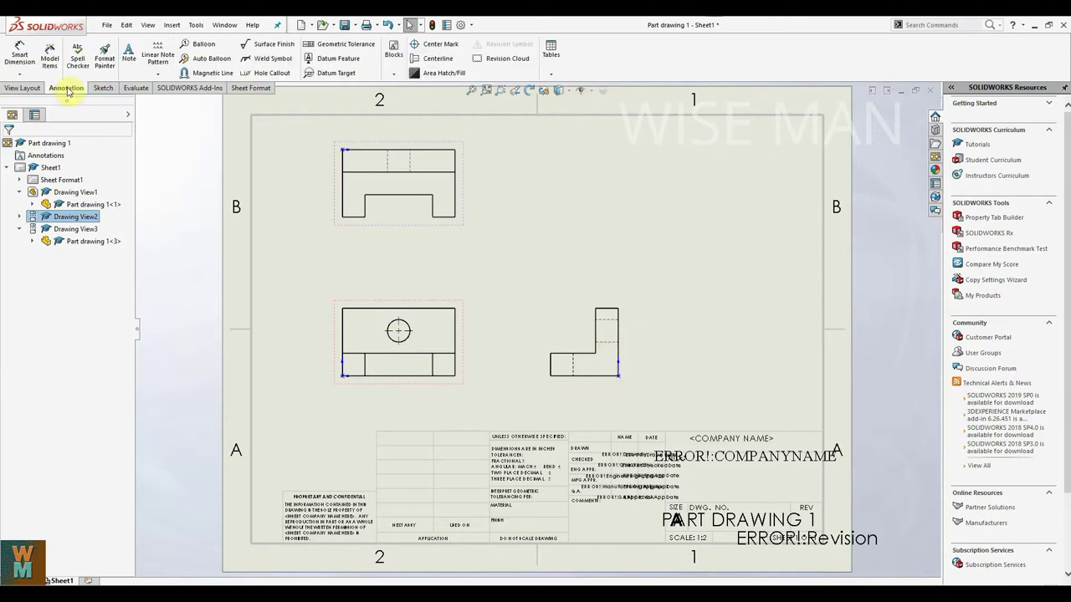
left_click(438, 60)
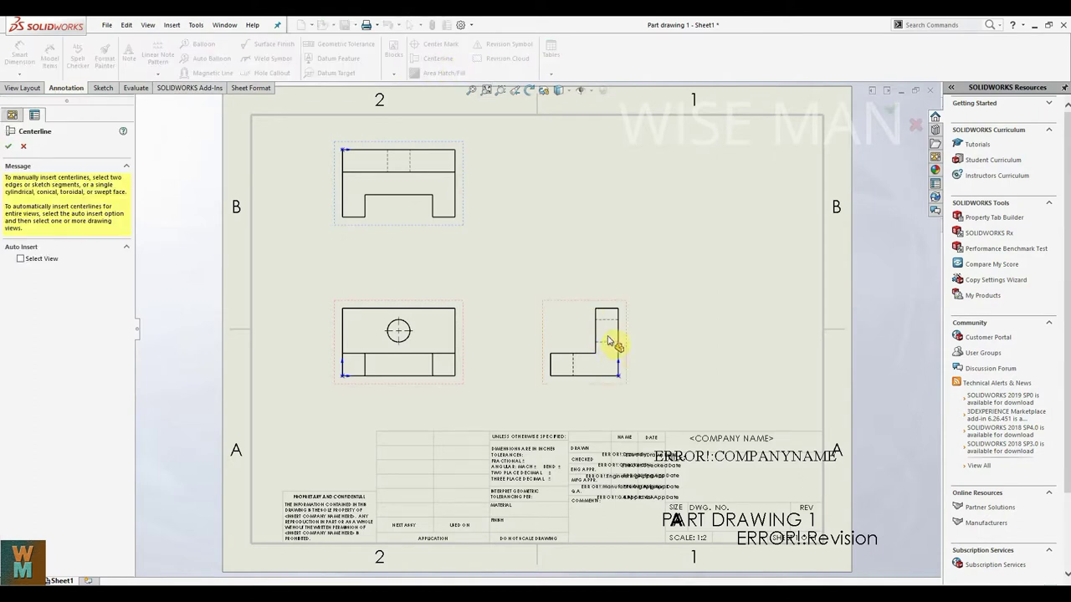
left_click(607, 322)
left_click(9, 149)
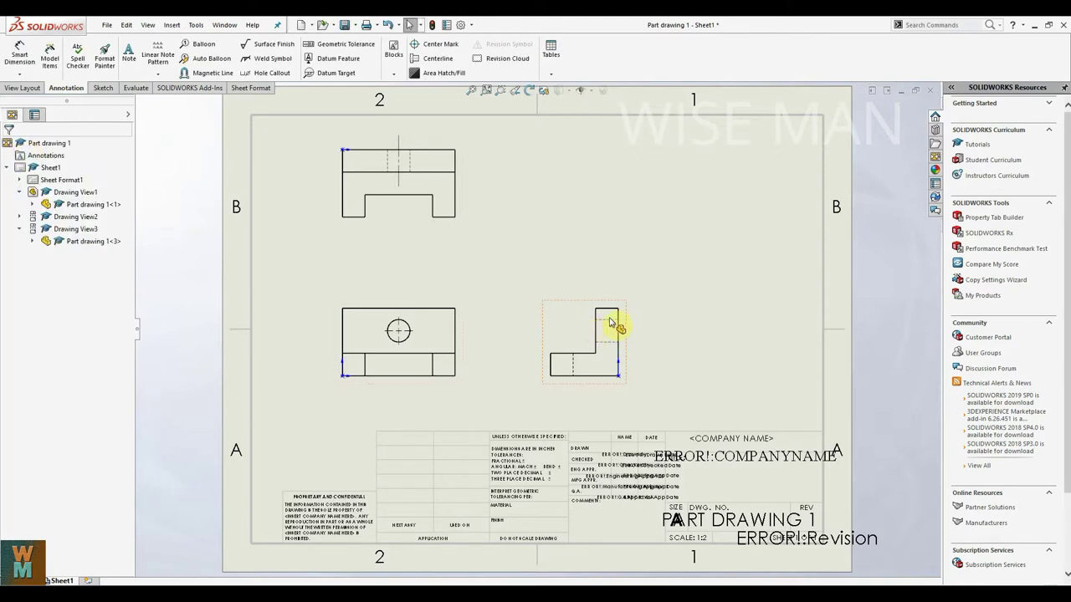
Add a centerline through the hidden hole edges in the right-side view.
left_click(614, 312)
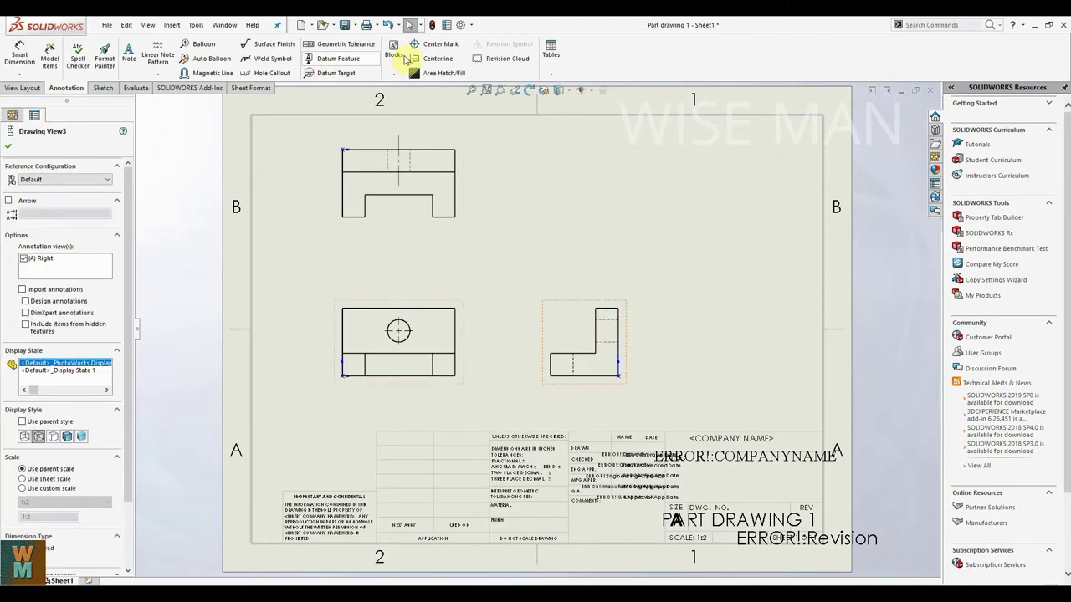
left_click(414, 59)
left_click(611, 351)
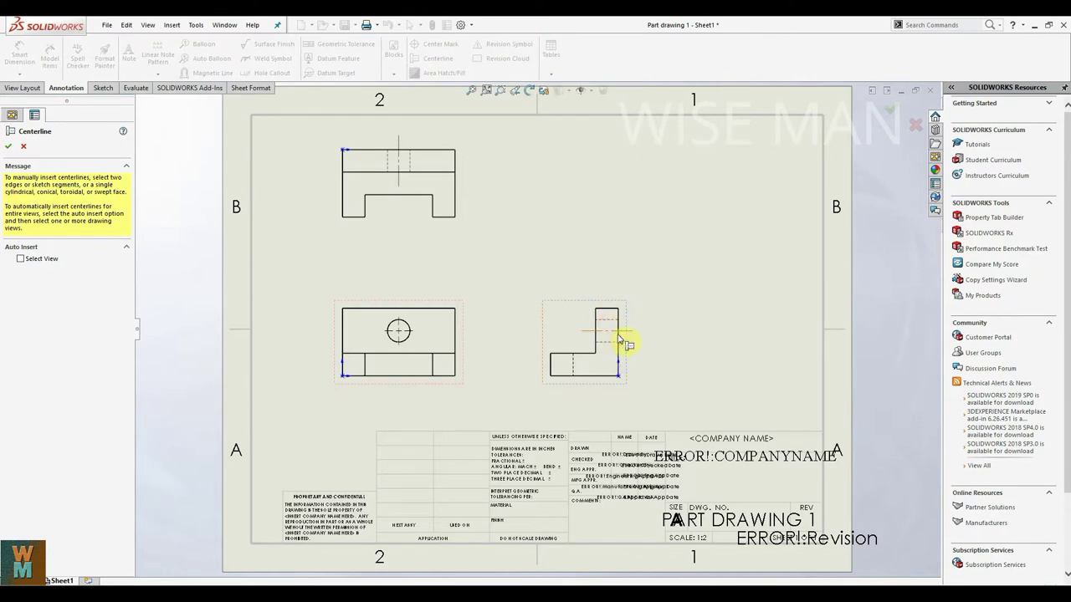
left_click(7, 145)
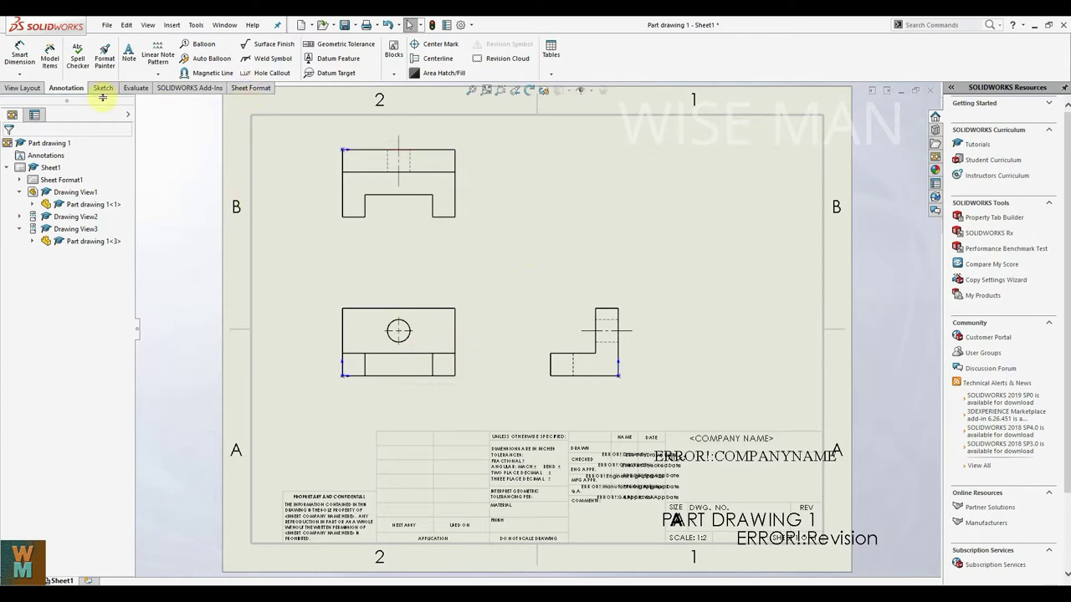
Project an isometric view from the front view and place it diagonally up and to the right, beside the top view.
left_click(27, 87)
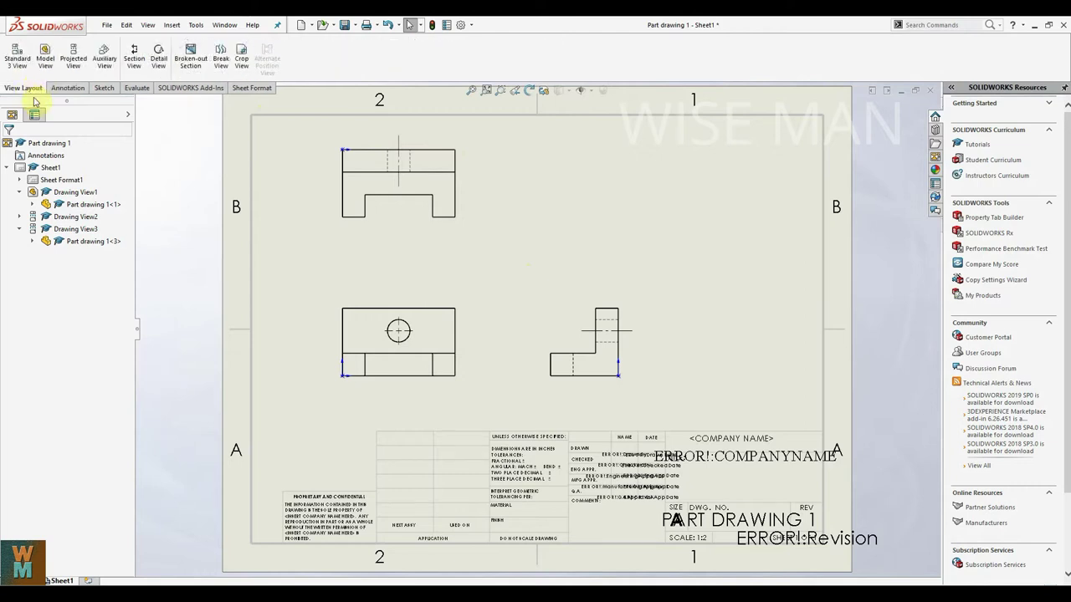
left_click(73, 60)
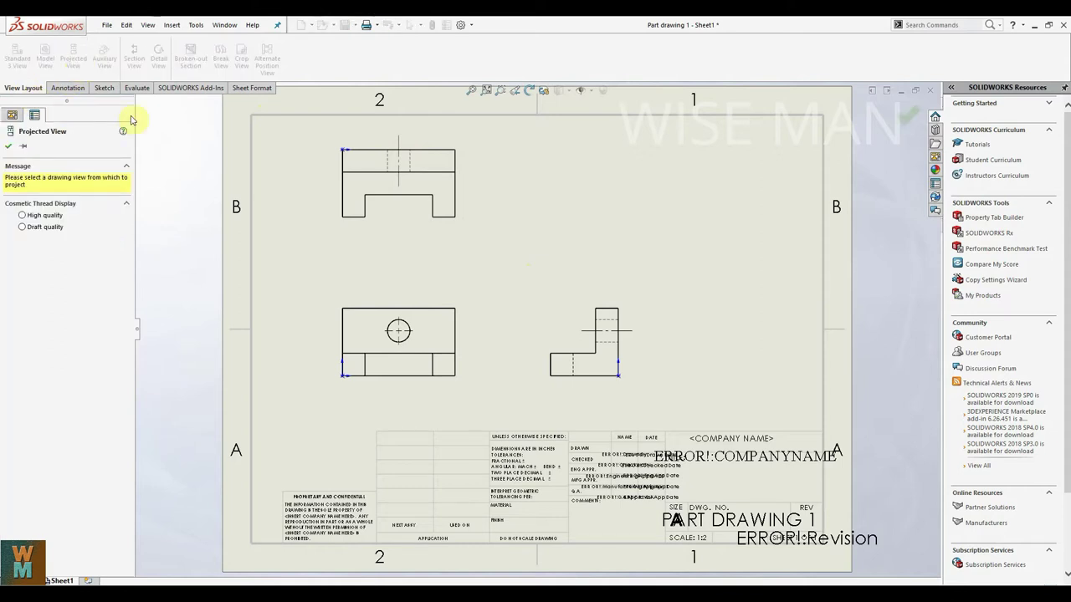
left_click(453, 308)
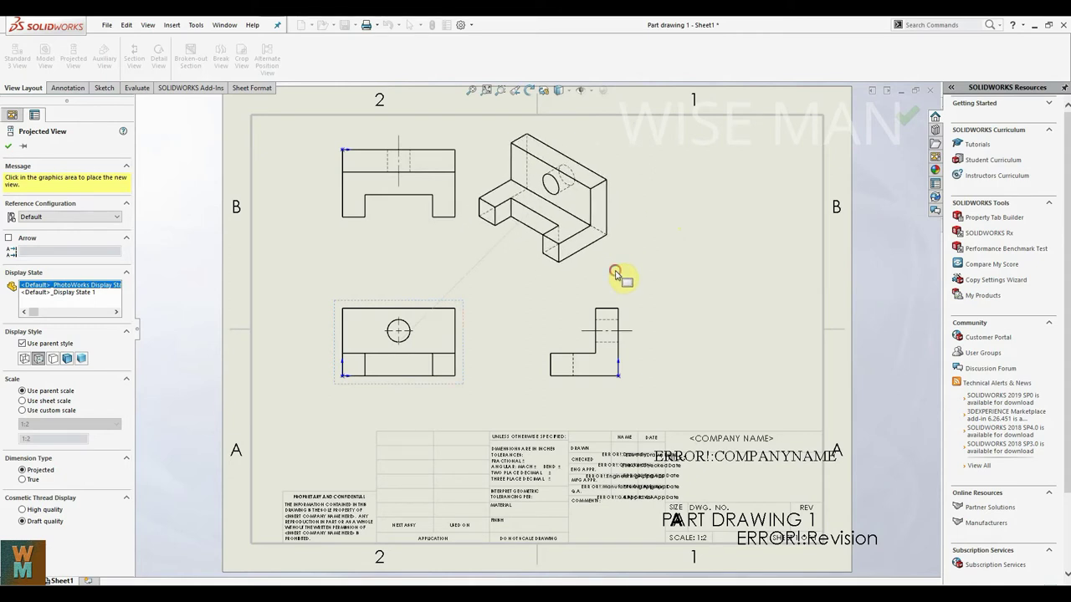
left_click(623, 279)
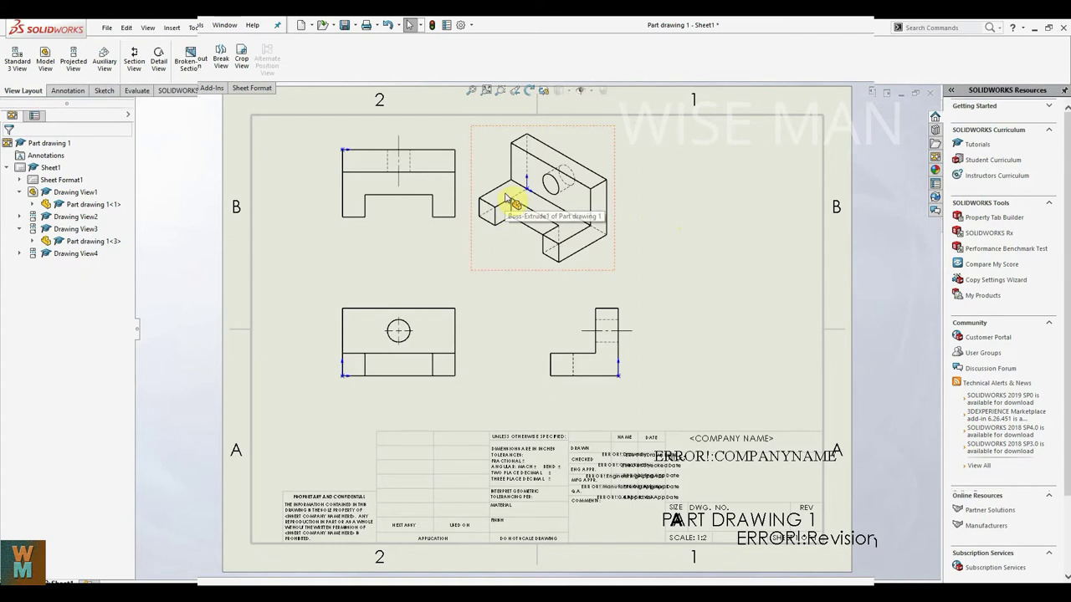
Space out the views by moving the isometric, right-side and front views further right and the top view slightly down.
left_click_drag(506, 198, 679, 173)
left_click_drag(633, 359, 665, 354)
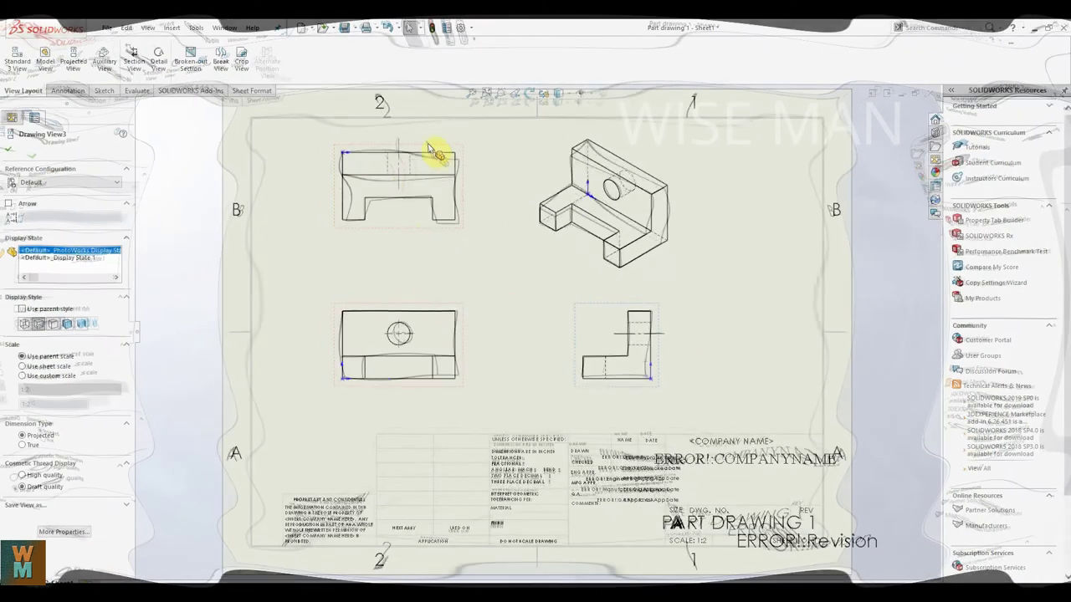
left_click_drag(445, 144, 446, 152)
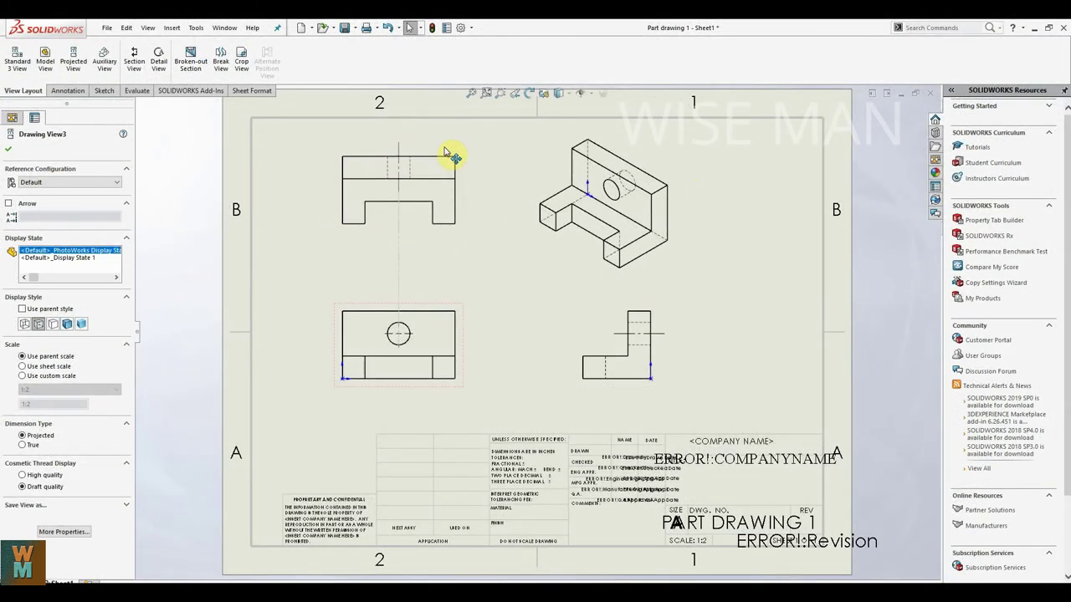
left_click_drag(659, 351, 678, 353)
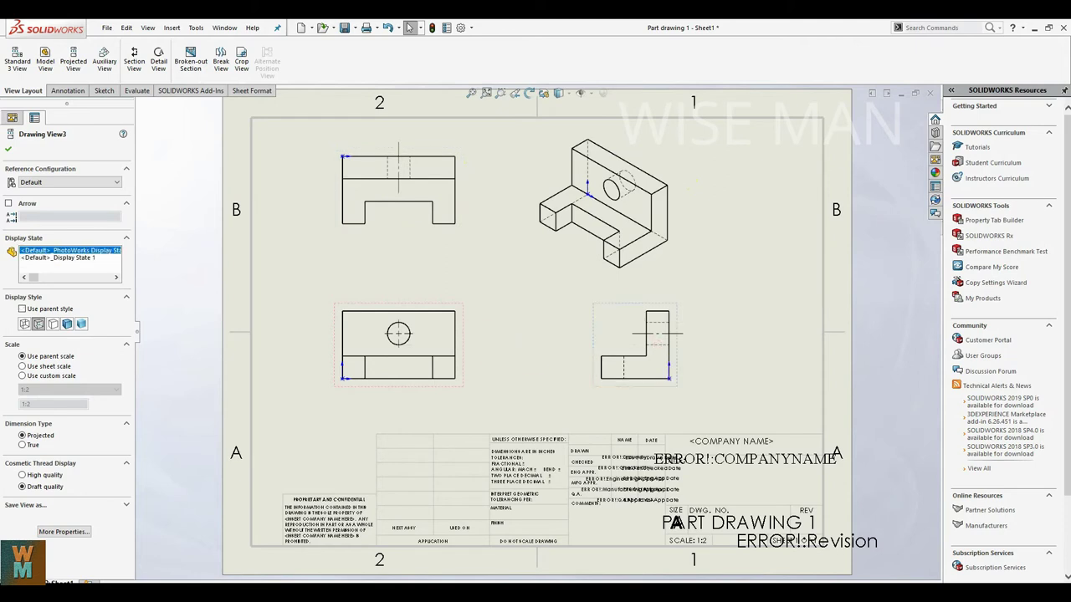
left_click_drag(398, 360, 412, 360)
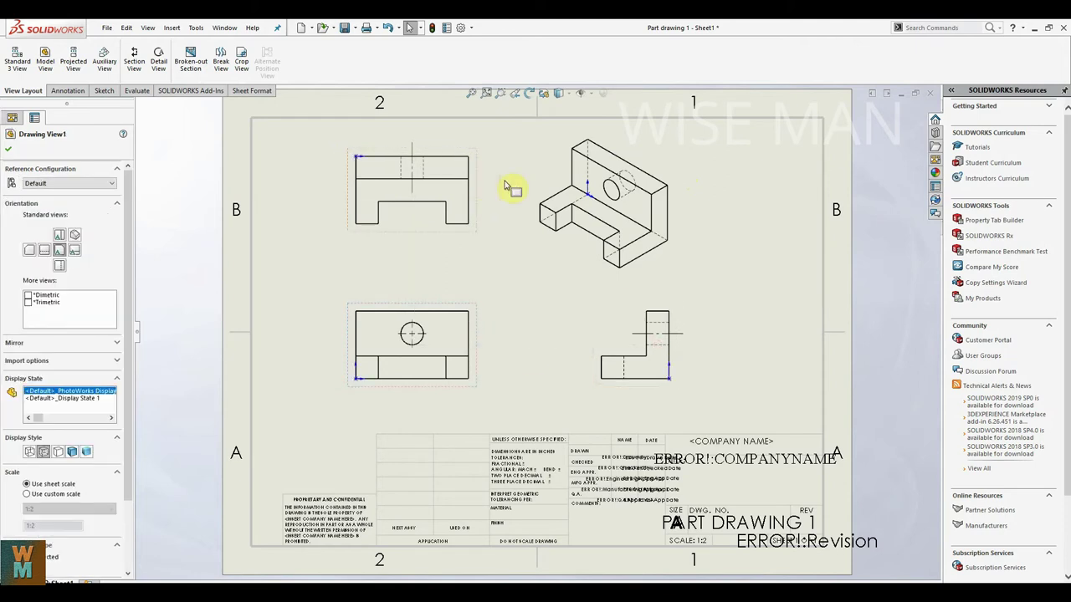
left_click(8, 152)
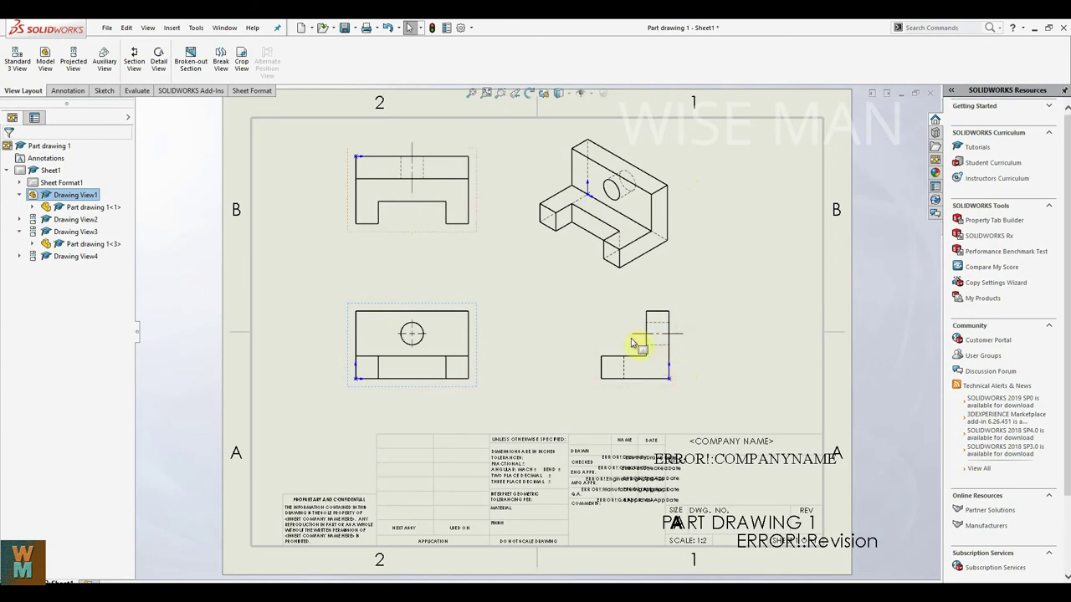
Start saving the drawing as a new drawing file.
left_click(812, 465)
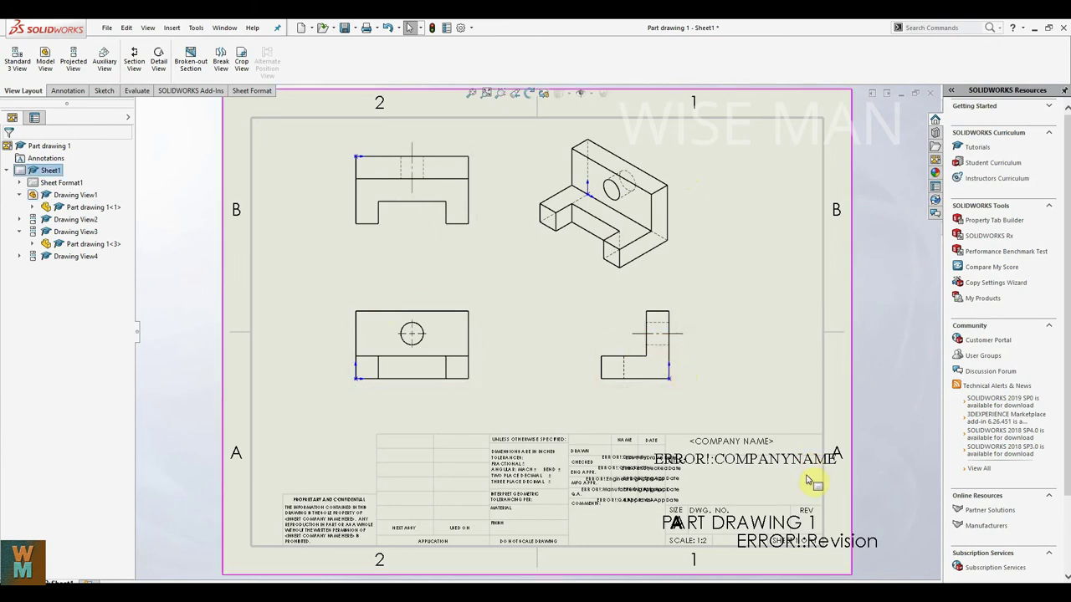
right_click(808, 484)
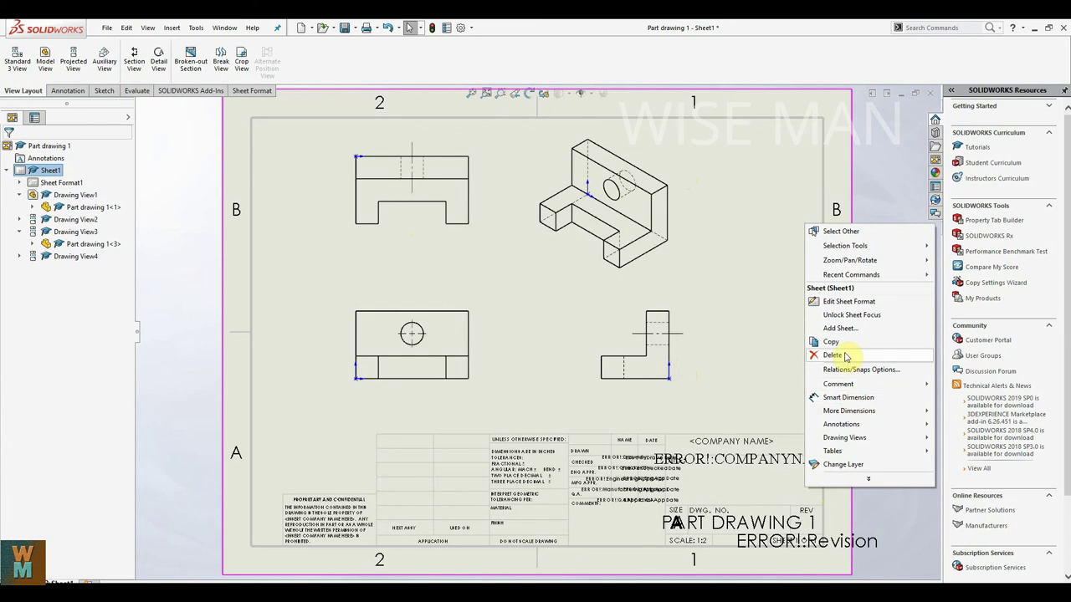
left_click(345, 29)
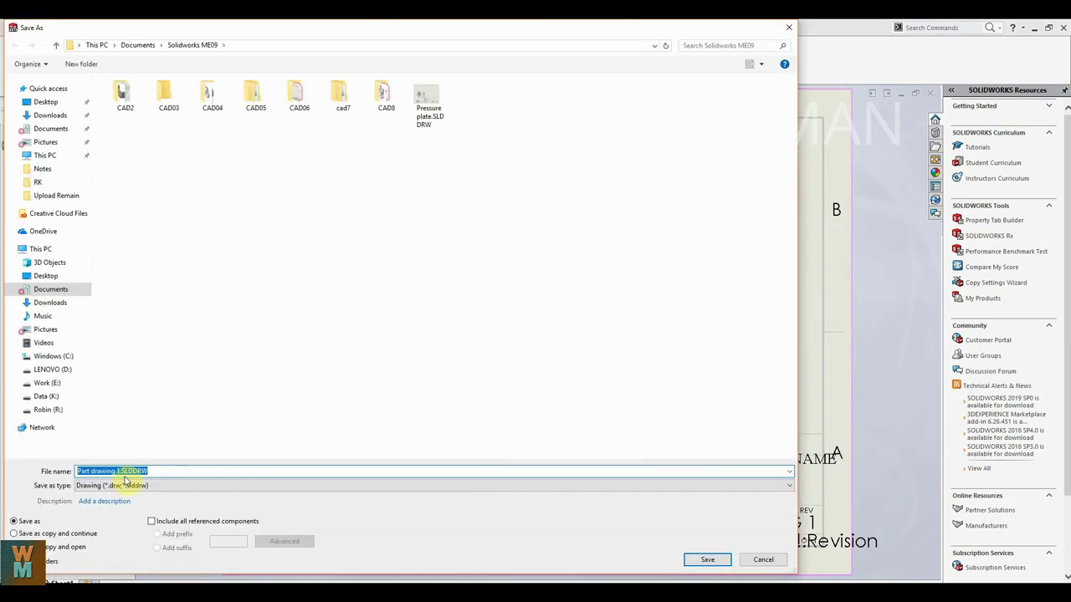